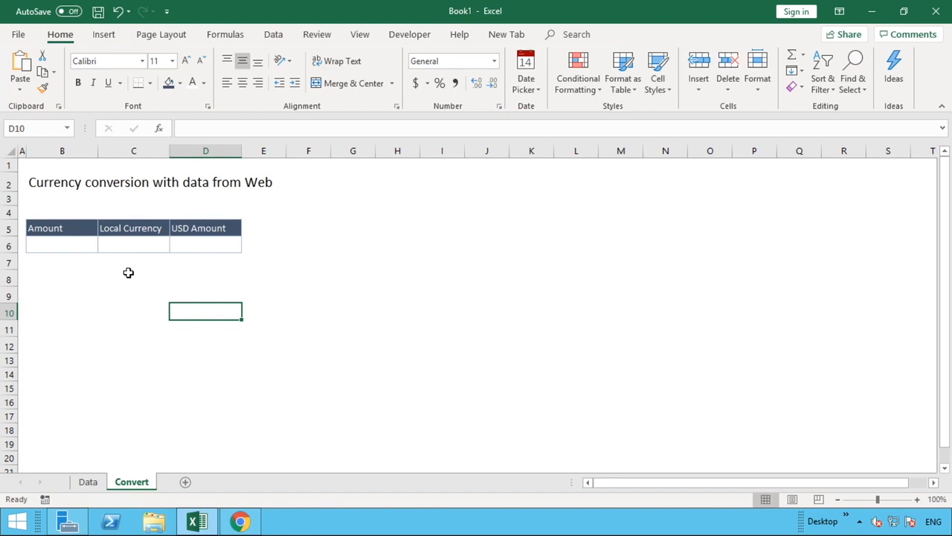
# - Enter 100 as the Amount in cell B6 of the Convert sheet
pyautogui.click(85, 249)
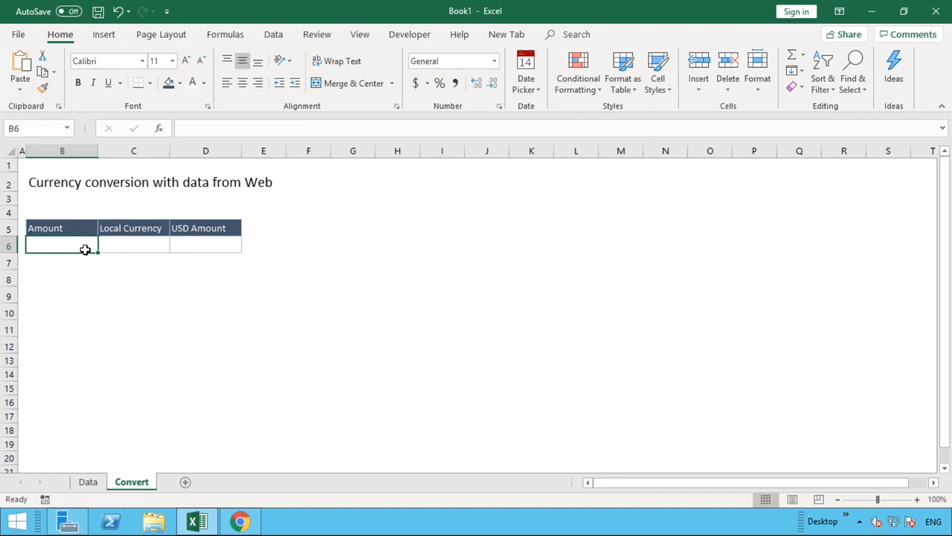
pyautogui.write('100')
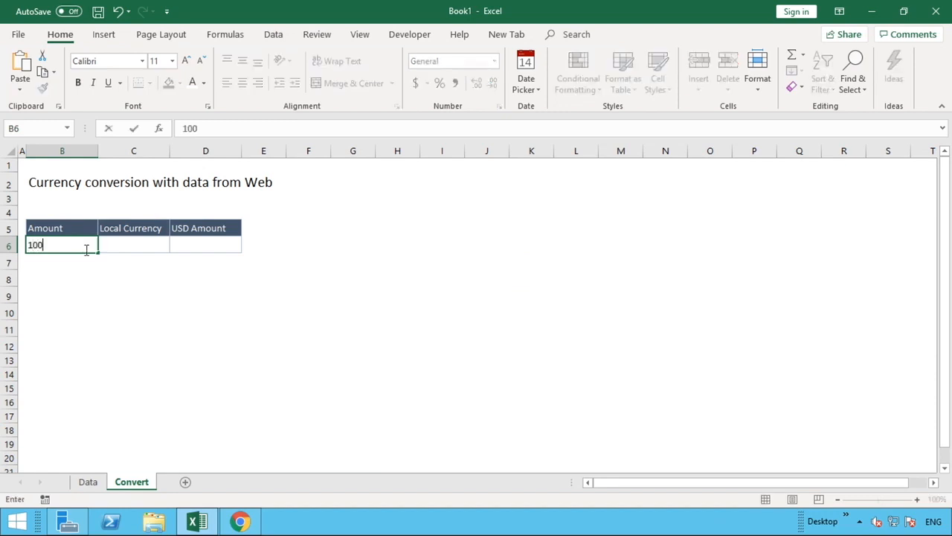
pyautogui.press('Return')
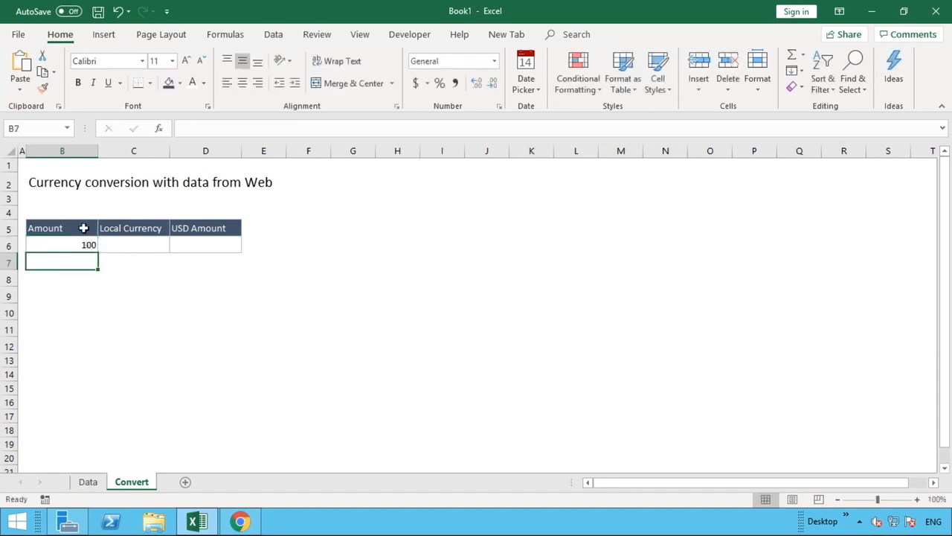
pyautogui.click(83, 228)
pyautogui.doubleClick(83, 229)
pyautogui.write('(')
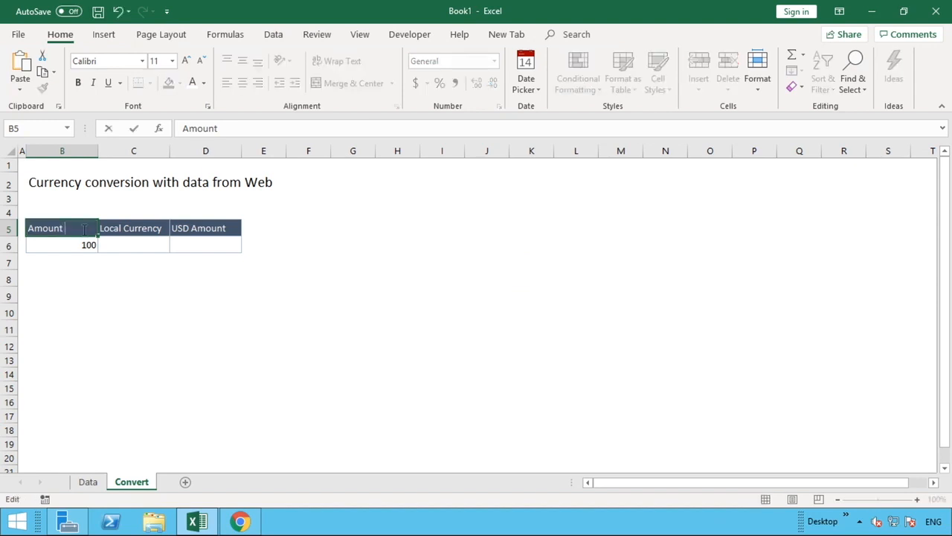
pyautogui.press('BackSpace')
pyautogui.press('BackSpace')
pyautogui.press('BackSpace')
pyautogui.write('t')
pyautogui.press('Return')
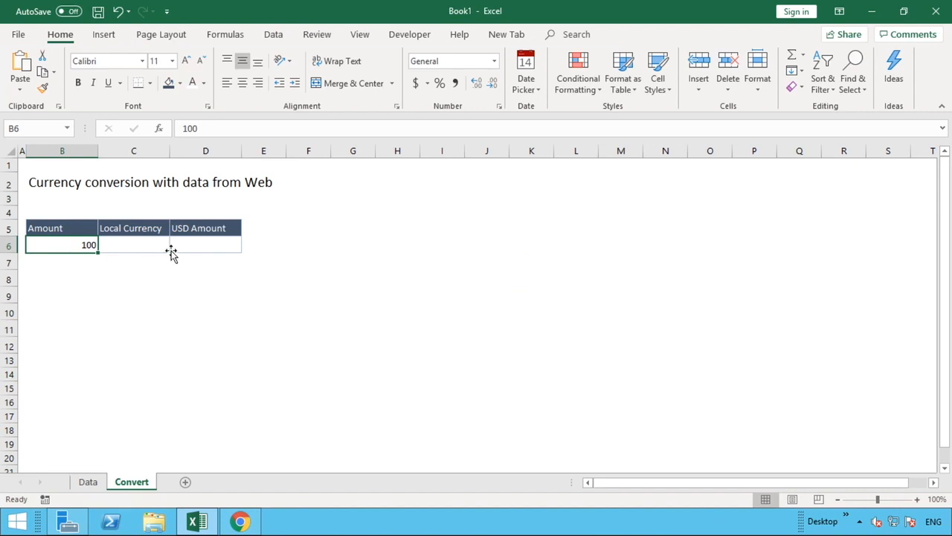
# - Center-align cells B6:D6 and enter GBP as the Local Currency in C6
pyautogui.moveTo(86, 244); pyautogui.dragTo(186, 243)
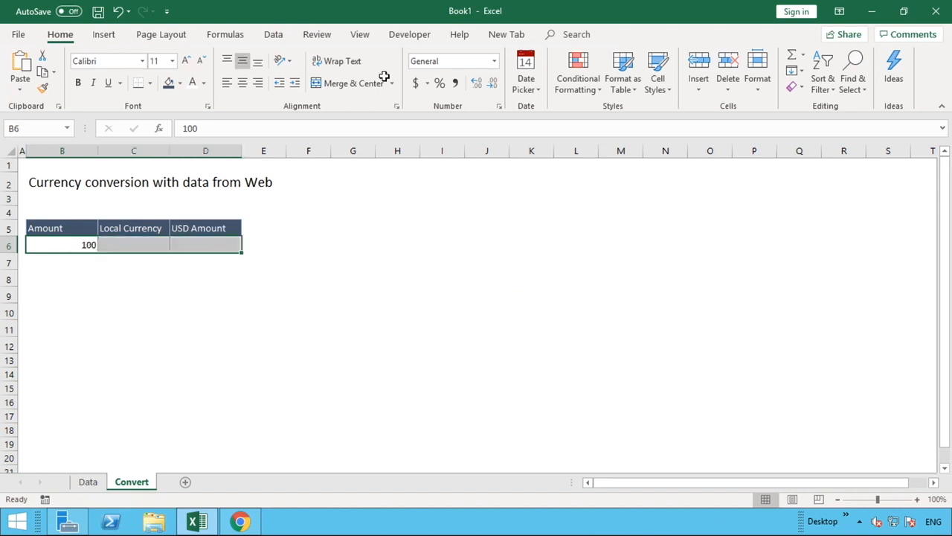
pyautogui.click(244, 83)
pyautogui.click(182, 274)
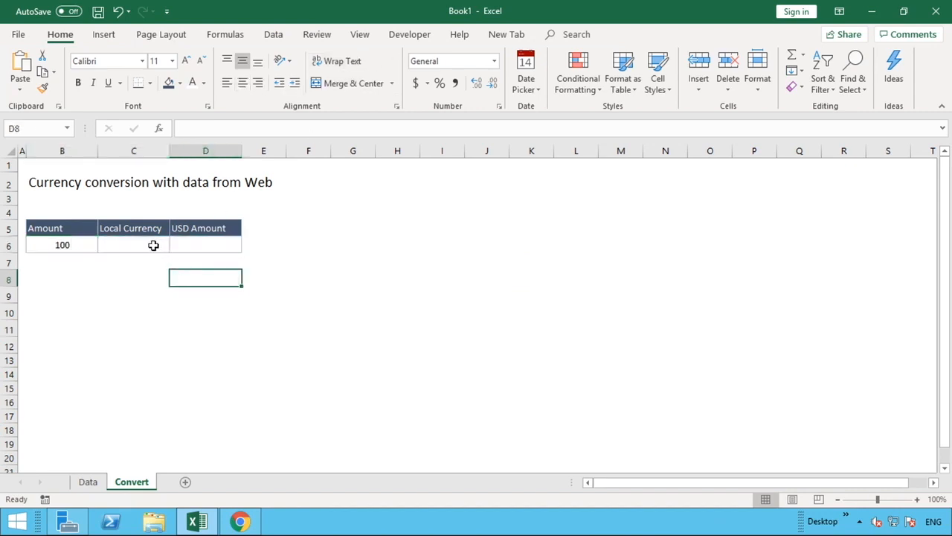
pyautogui.click(154, 245)
pyautogui.write('GBP')
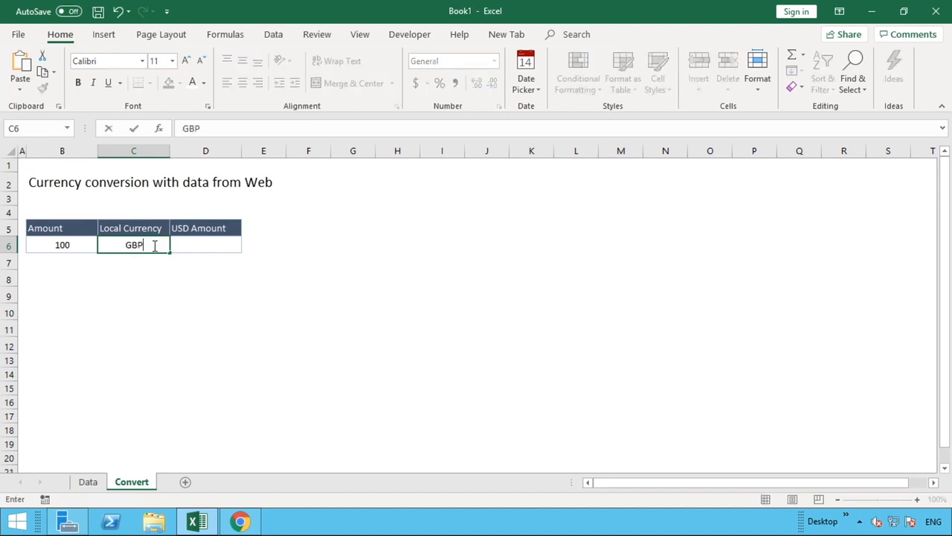
pyautogui.press('Return')
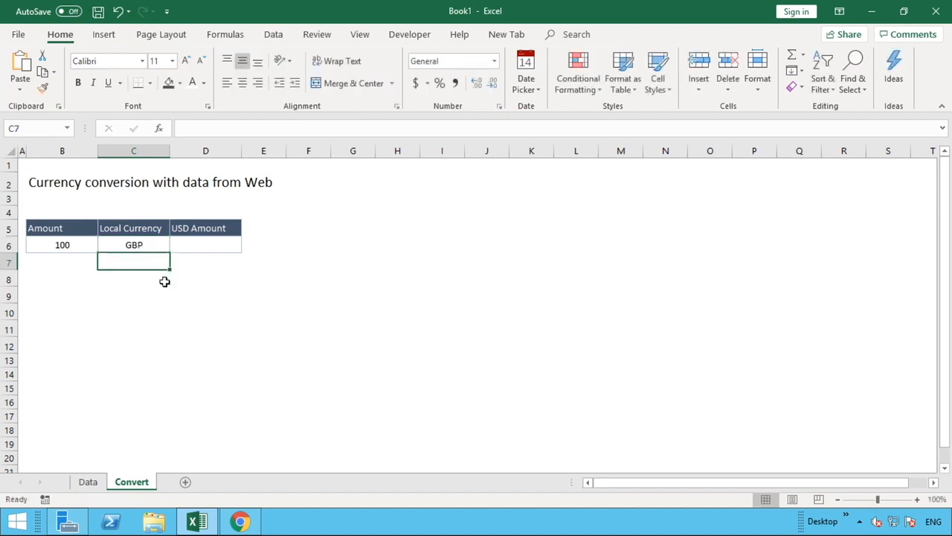
# - Enter the formula =B6*1.29 in cell D6 to calculate the USD Amount
pyautogui.click(221, 244)
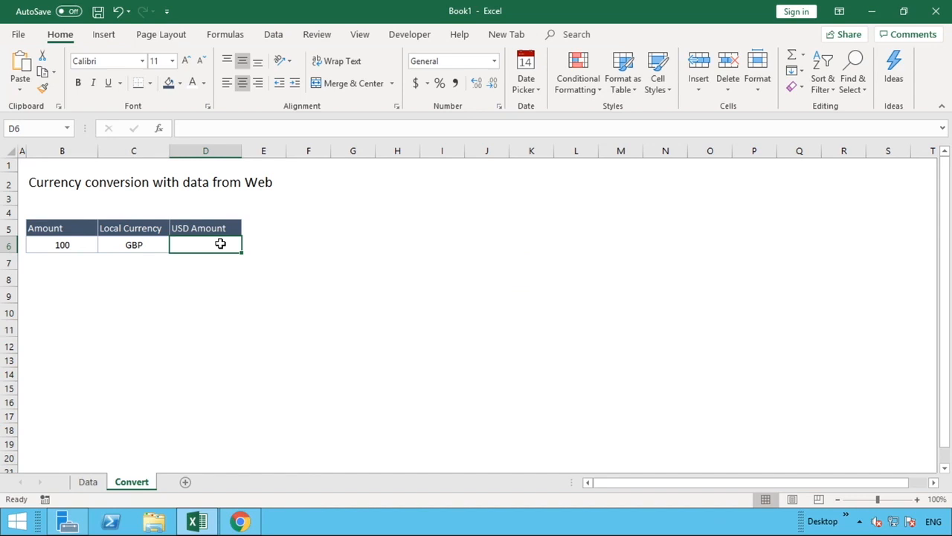
pyautogui.write('=')
pyautogui.click(60, 246)
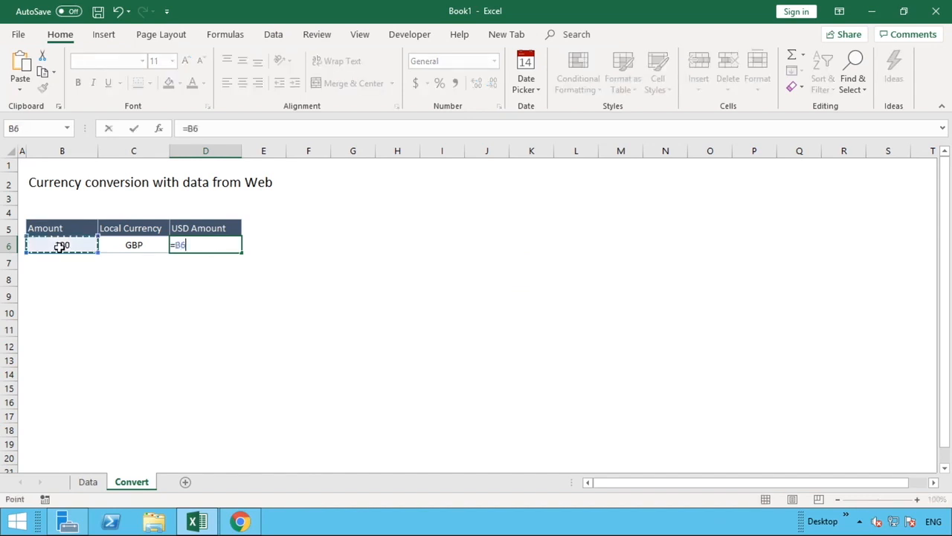
pyautogui.write('*1.29')
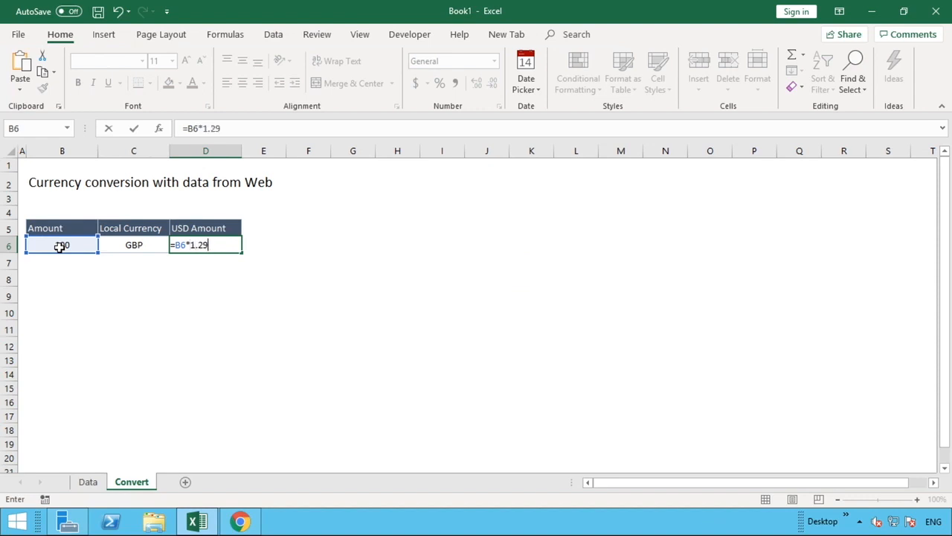
pyautogui.press('Return')
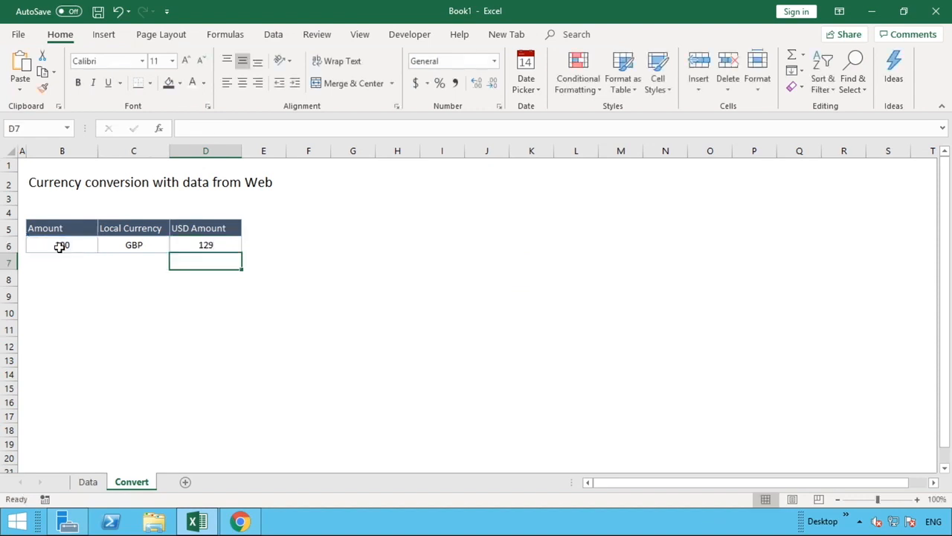
pyautogui.click(61, 247)
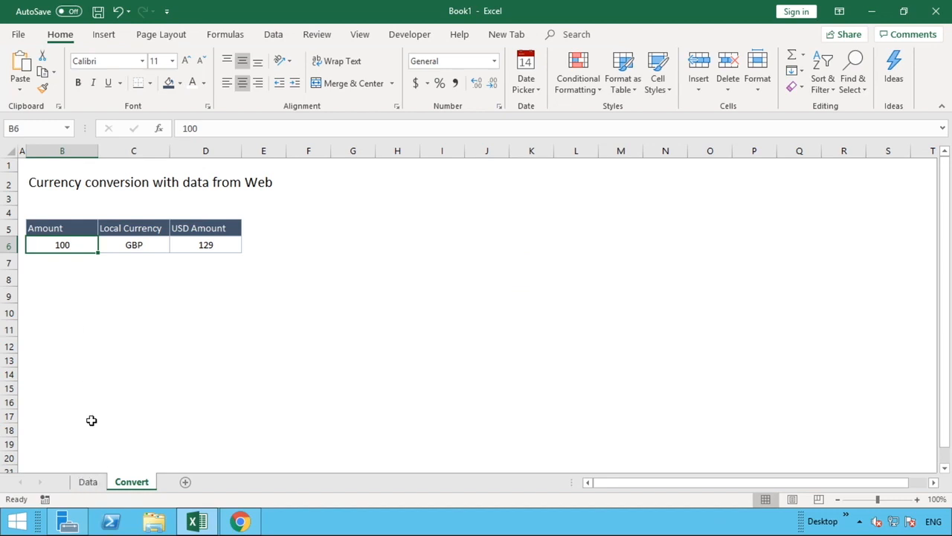
# - Show the Data sheet, then switch to Chrome and copy the address of the XE USD currency table page
pyautogui.click(87, 481)
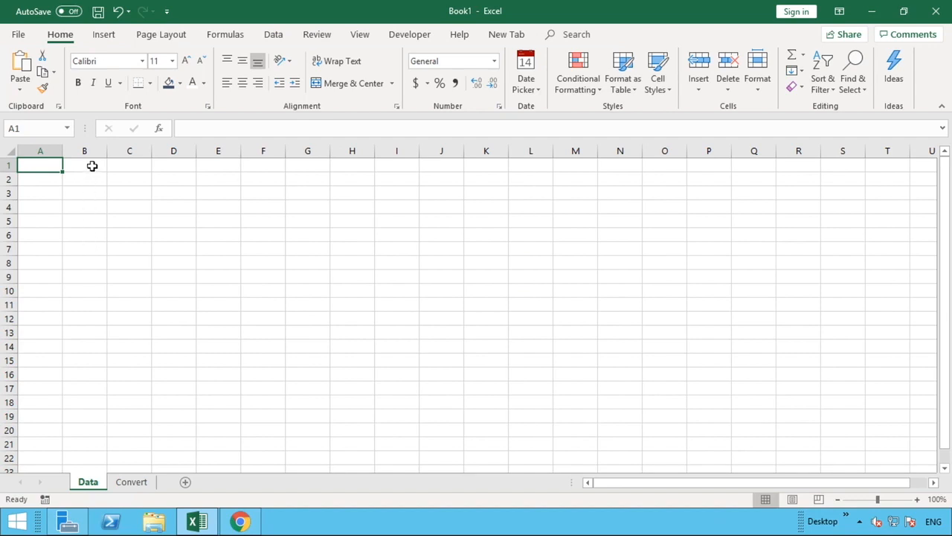
pyautogui.click(238, 521)
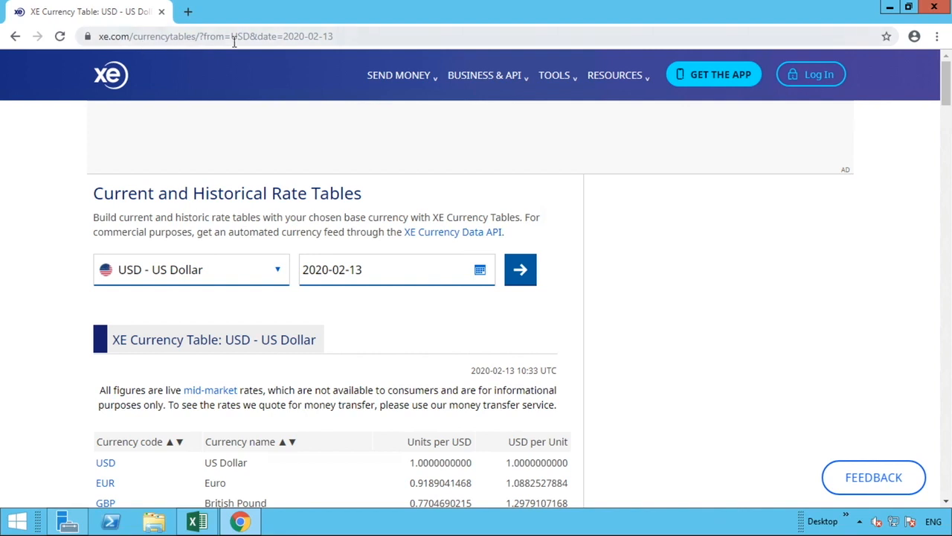
pyautogui.click(346, 35)
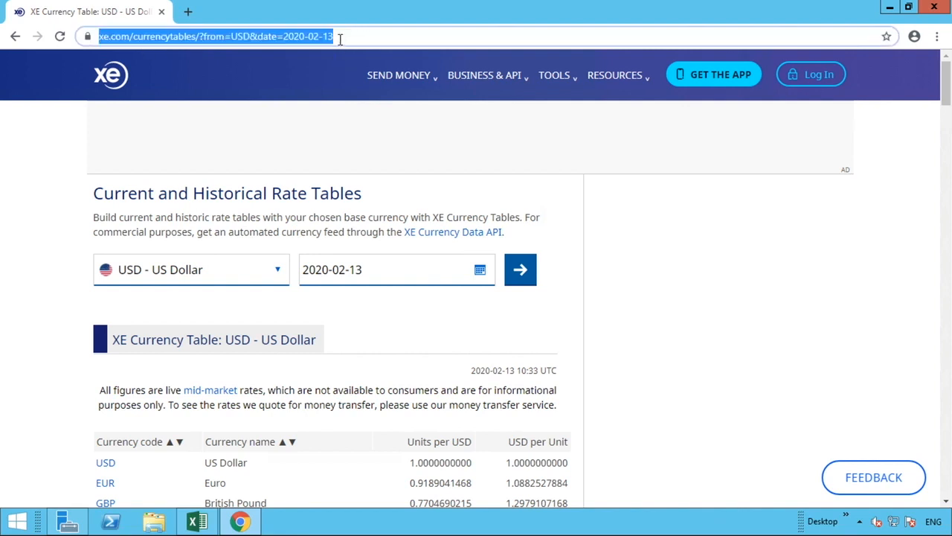
pyautogui.rightClick(311, 38)
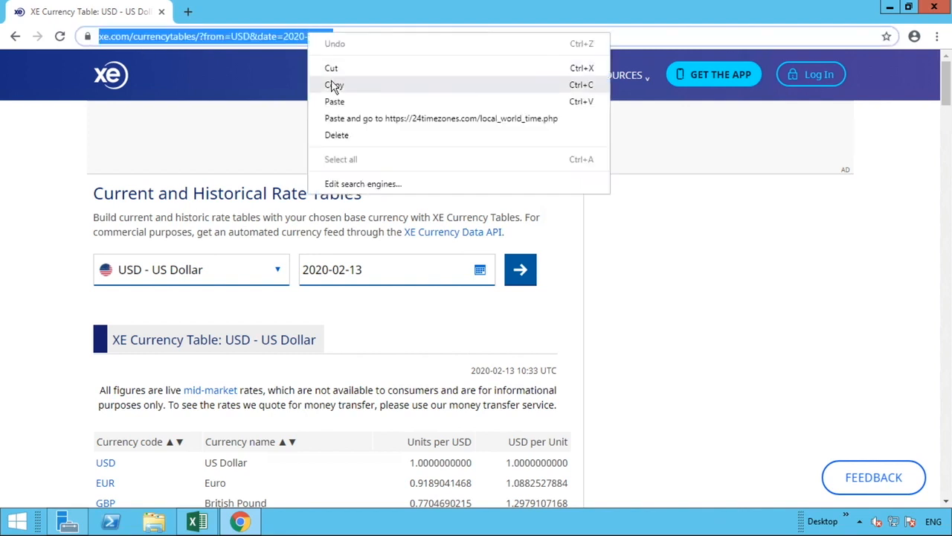
pyautogui.click(331, 84)
pyautogui.click(197, 521)
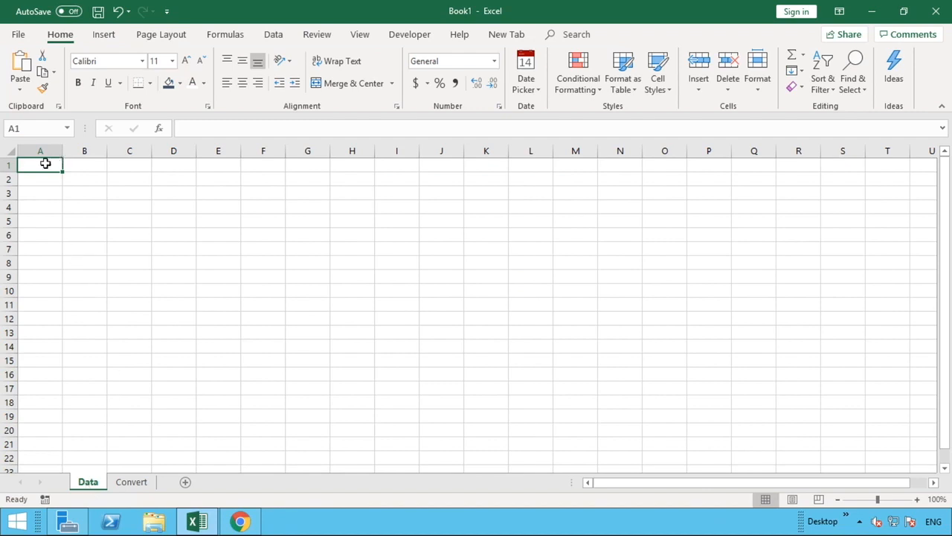
pyautogui.click(275, 37)
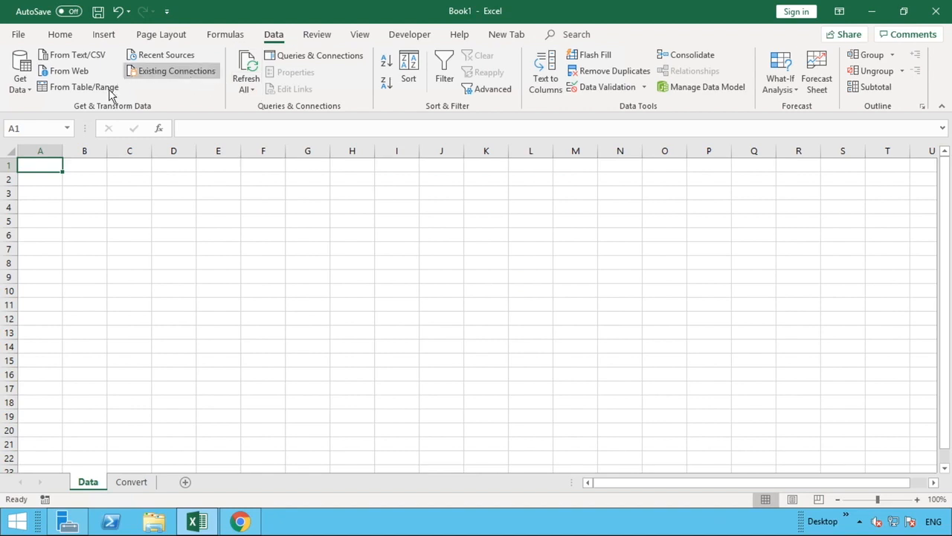
pyautogui.click(62, 73)
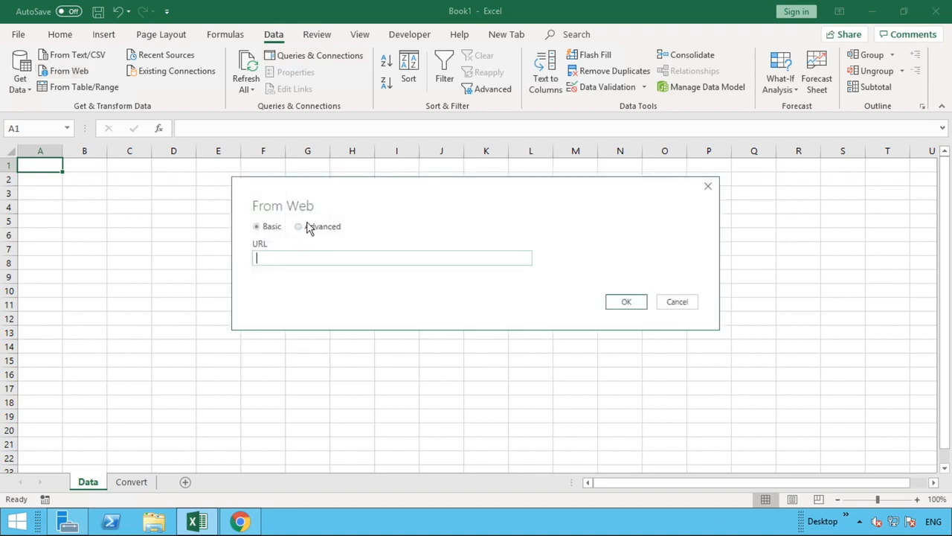
pyautogui.click(271, 258)
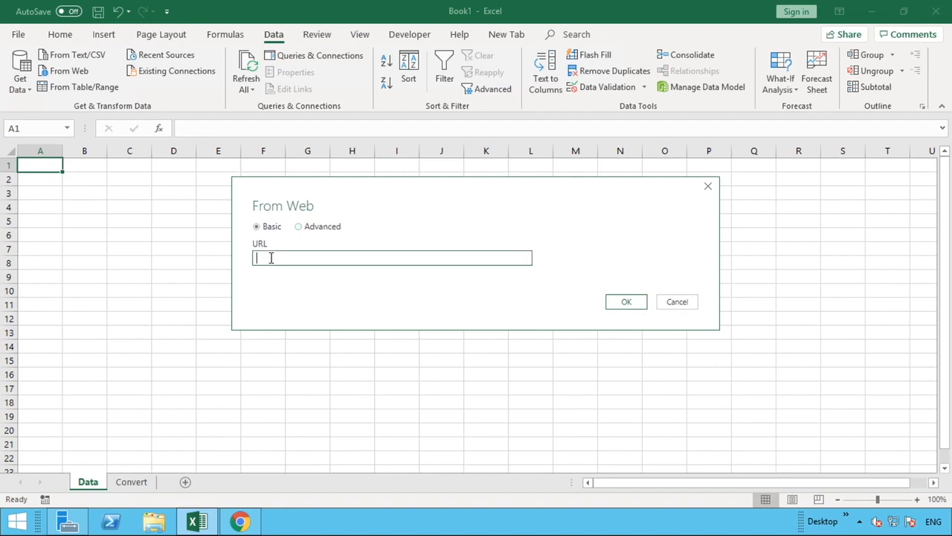
pyautogui.rightClick(271, 258)
pyautogui.click(311, 318)
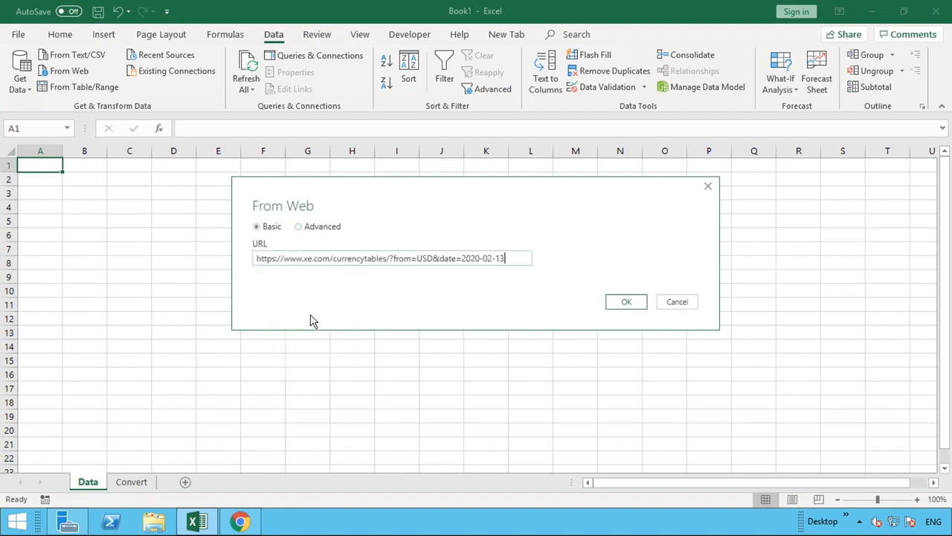
pyautogui.click(616, 304)
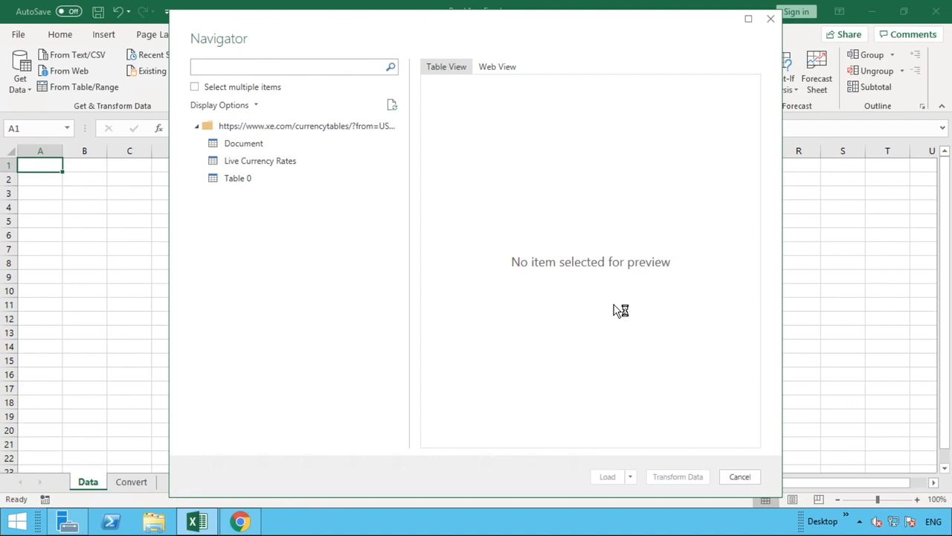
# - Preview the source page in Web View, and inspect the Document and Live Currency Rates items in Table View
pyautogui.click(440, 69)
pyautogui.click(497, 68)
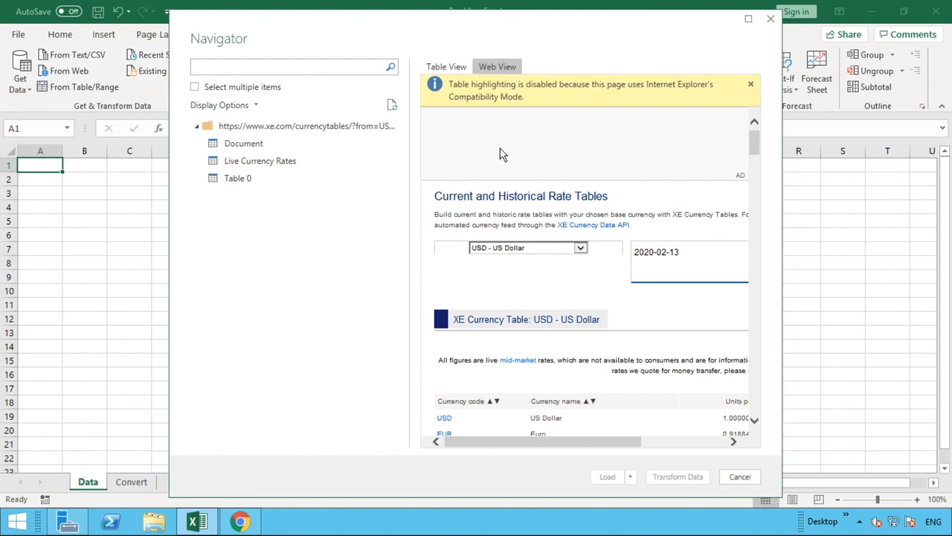
pyautogui.click(457, 71)
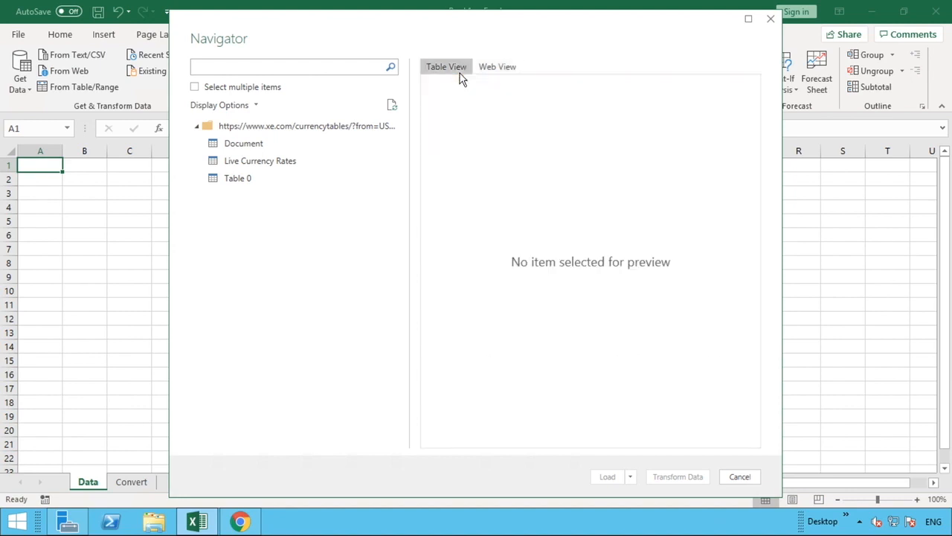
pyautogui.click(233, 147)
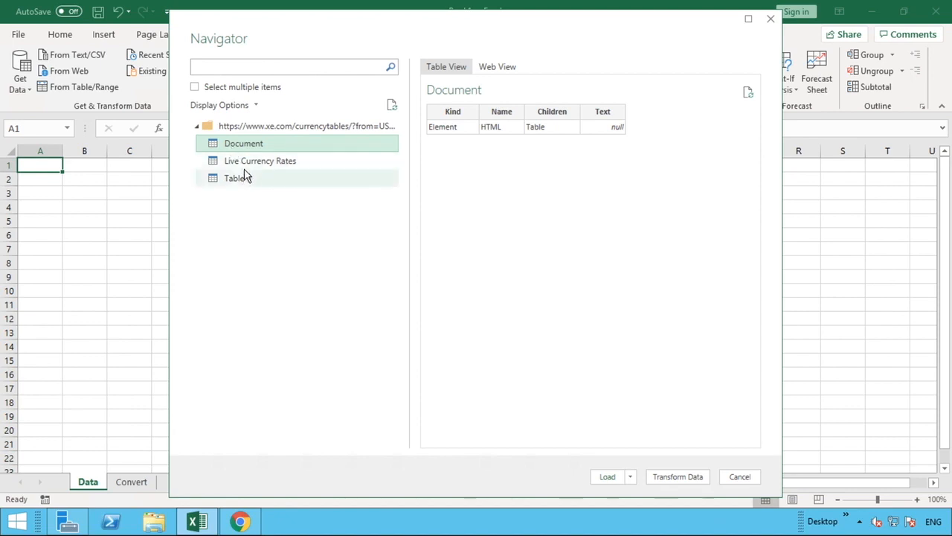
pyautogui.click(246, 168)
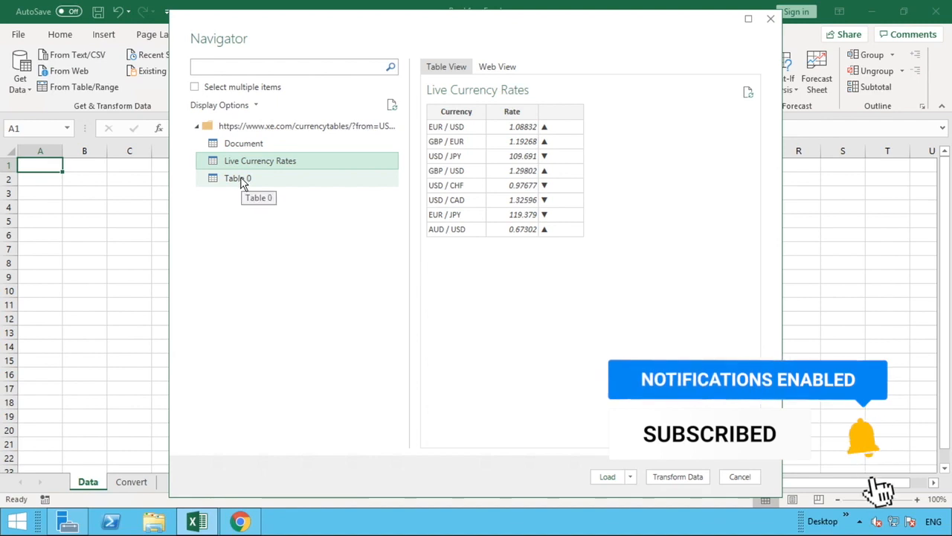
# - Select Table 0, compare its preview with the XE page in Chrome, and load it into the workbook
pyautogui.click(240, 180)
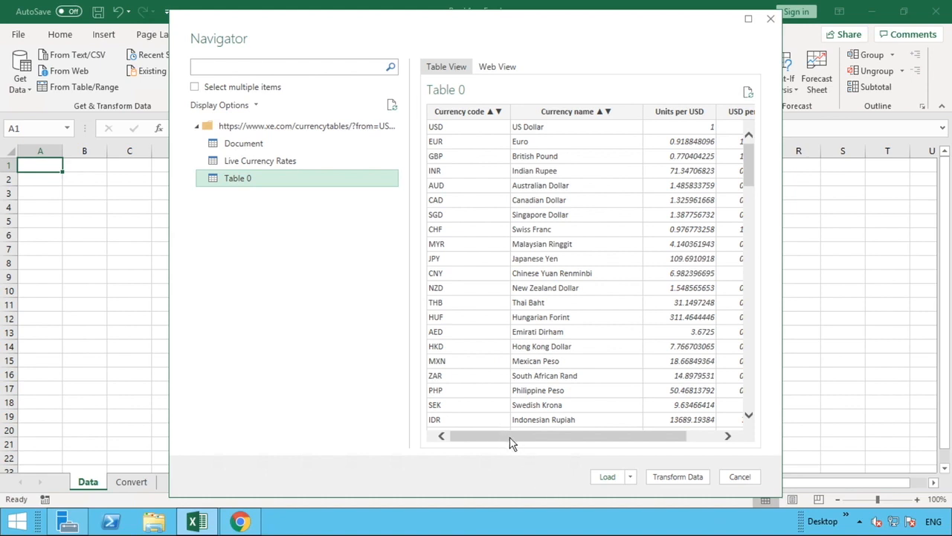
pyautogui.moveTo(510, 437); pyautogui.dragTo(589, 439)
pyautogui.moveTo(525, 439); pyautogui.dragTo(450, 438)
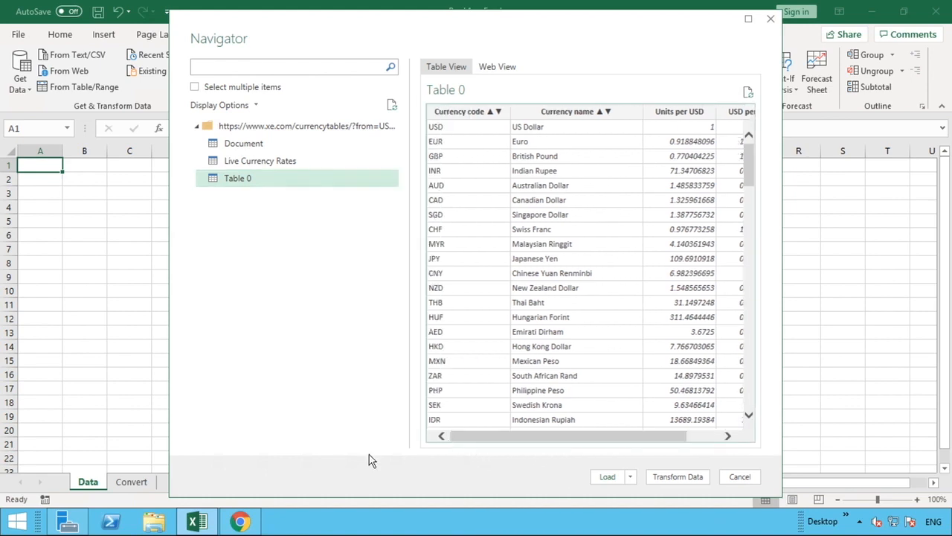
pyautogui.click(246, 523)
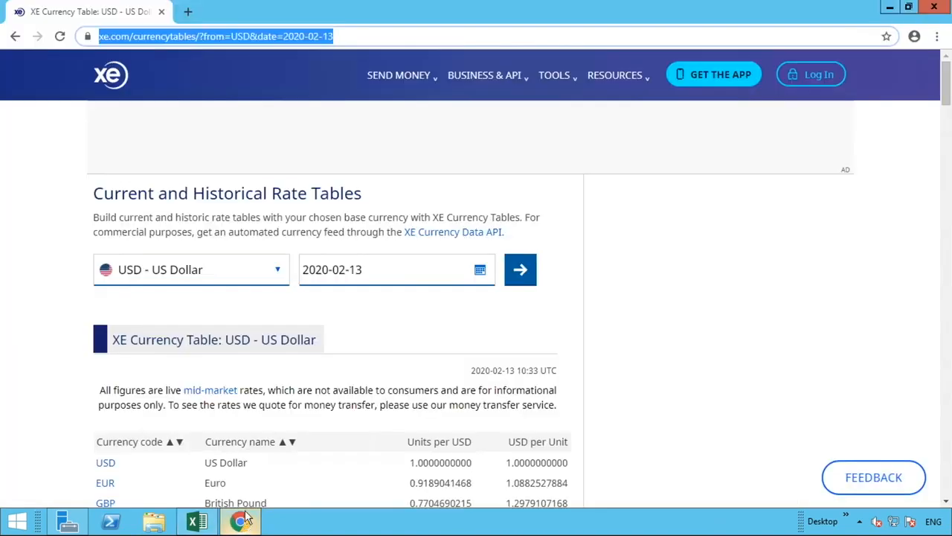
pyautogui.scroll(-2, 255, 424)
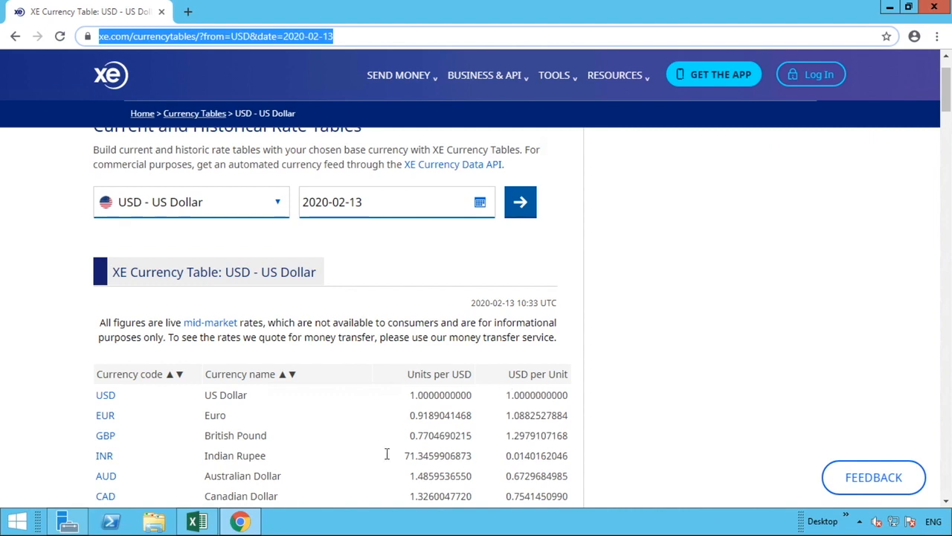
pyautogui.click(197, 521)
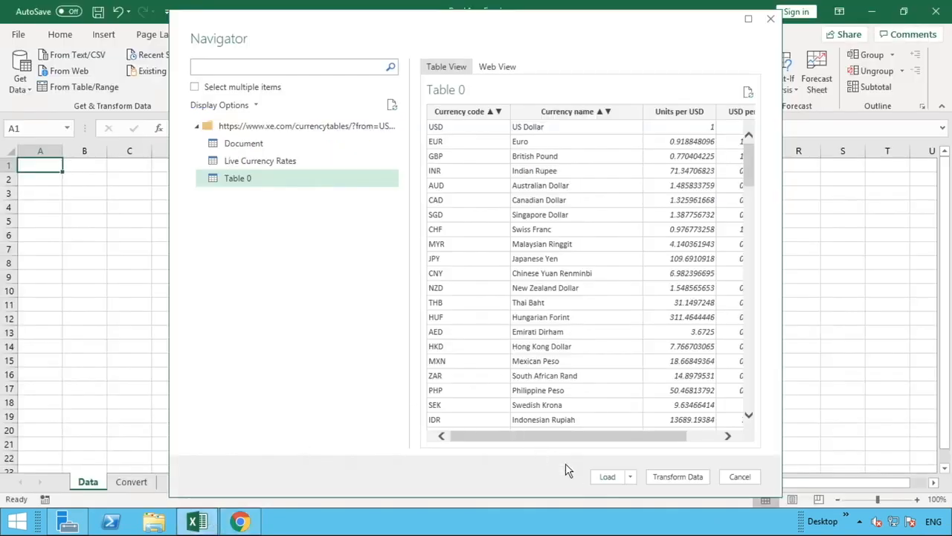
pyautogui.click(607, 477)
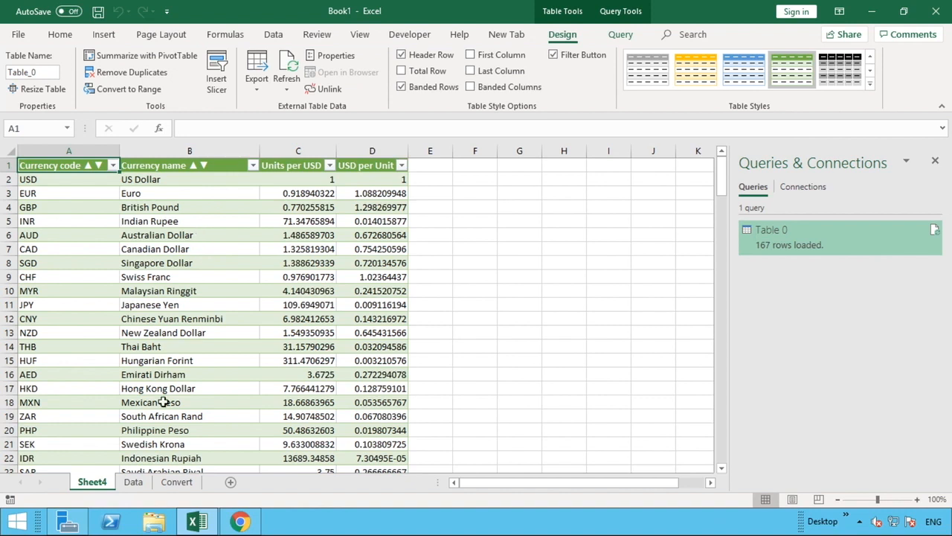
# - Delete the empty Data sheet and rename Sheet4, which holds the imported currency table, as Data
pyautogui.click(132, 485)
pyautogui.rightClick(133, 488)
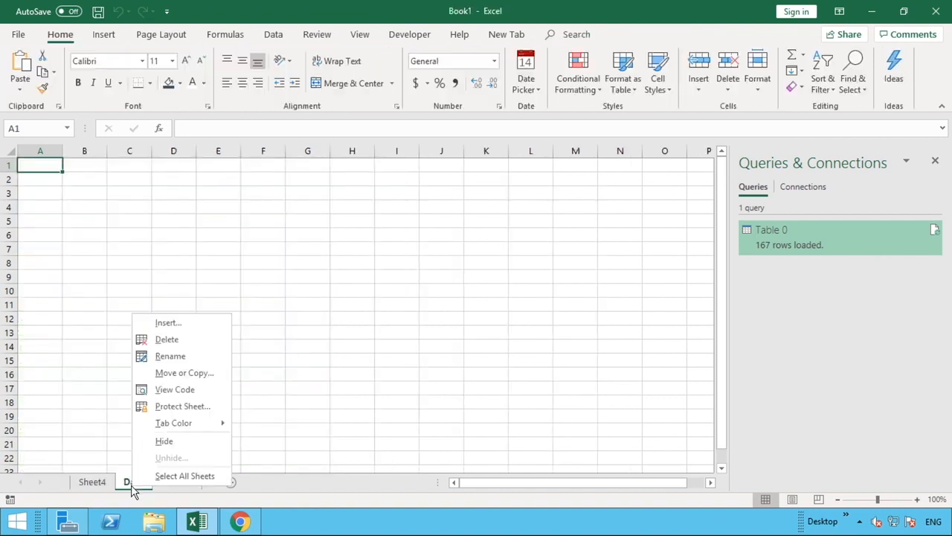
pyautogui.click(158, 339)
pyautogui.click(93, 483)
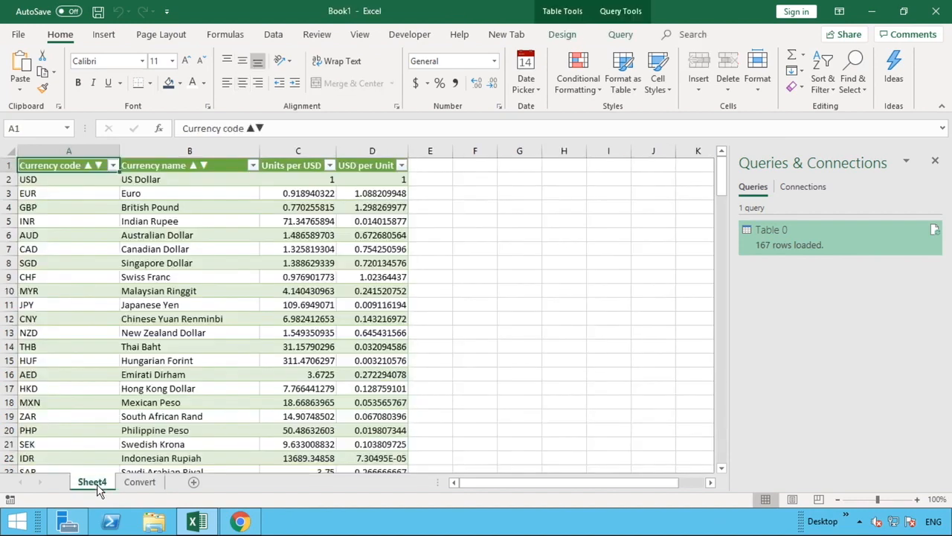
pyautogui.doubleClick(95, 484)
pyautogui.write('Data')
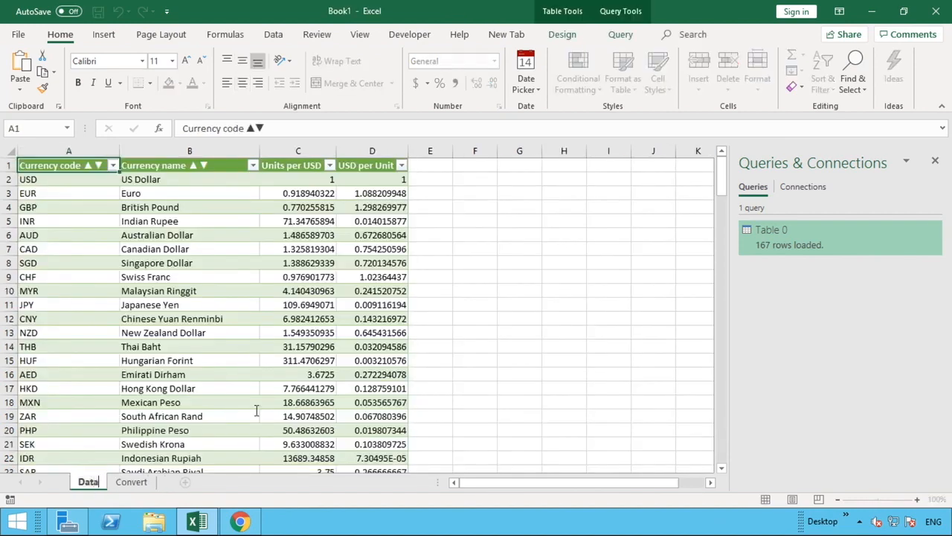
pyautogui.click(448, 328)
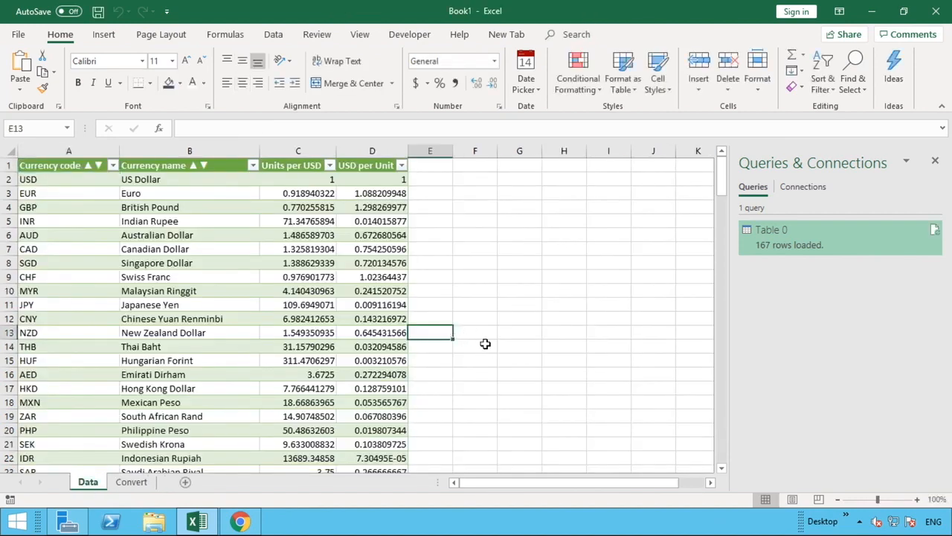
# - Rename the Convert sheet as Conversion
pyautogui.click(144, 483)
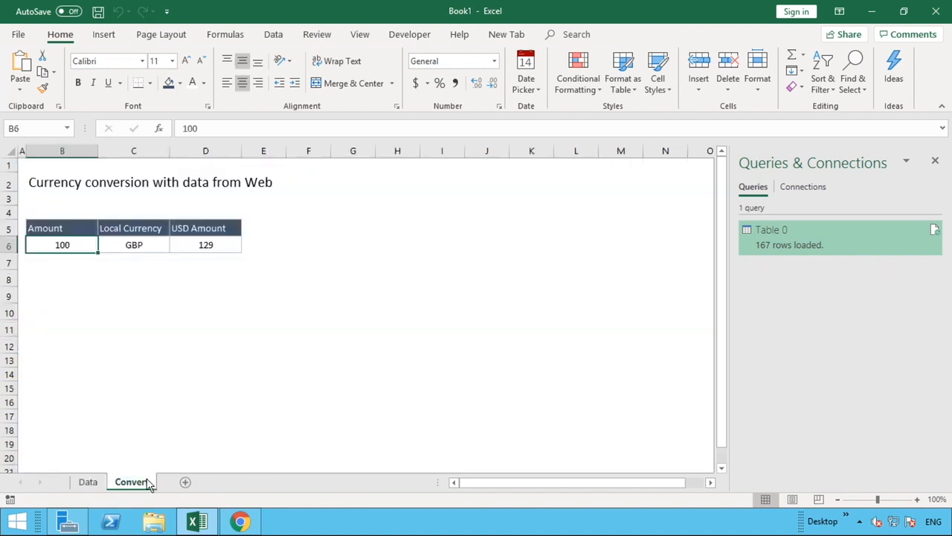
pyautogui.doubleClick(140, 481)
pyautogui.write('Conversion')
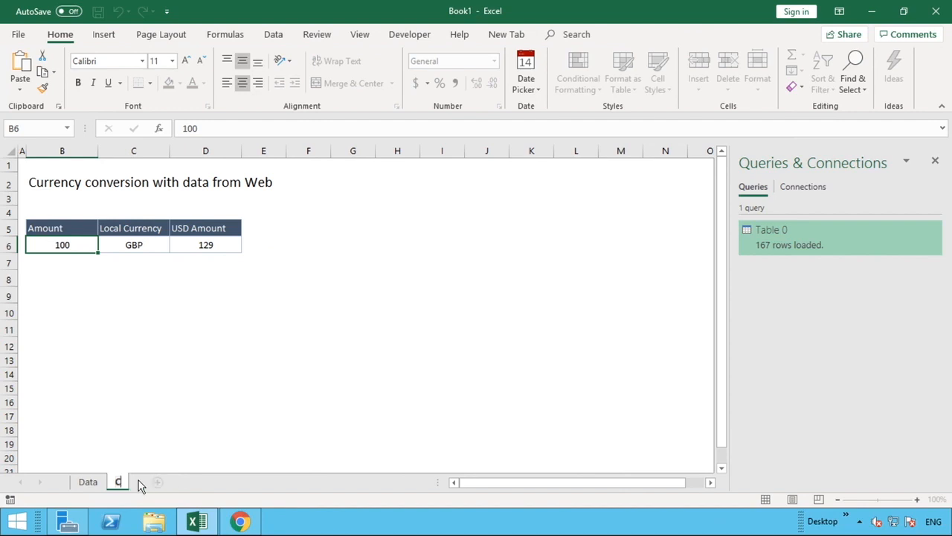
pyautogui.click(122, 372)
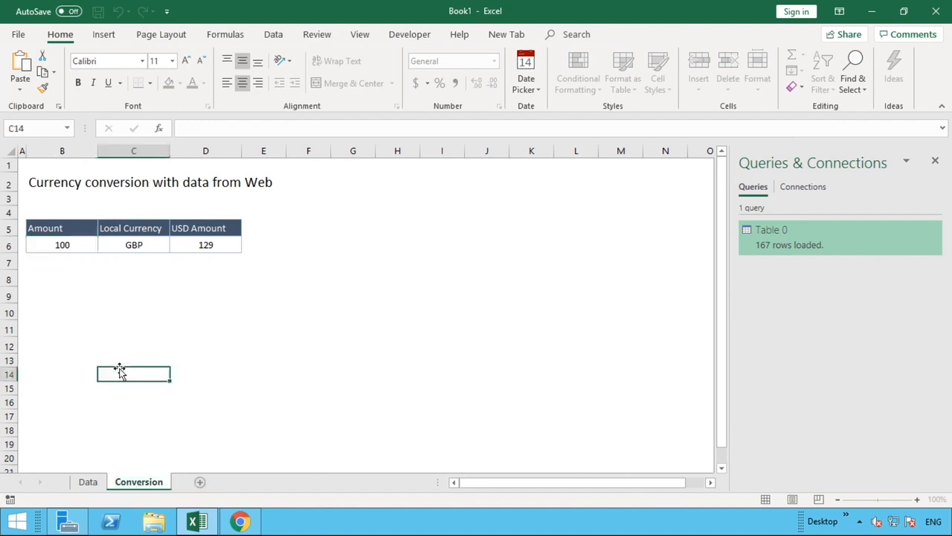
# - Replace the USD Amount formula in D6 of the Conversion sheet with =VLOOKUP(C6,Data!A:D,4,0)
pyautogui.click(199, 252)
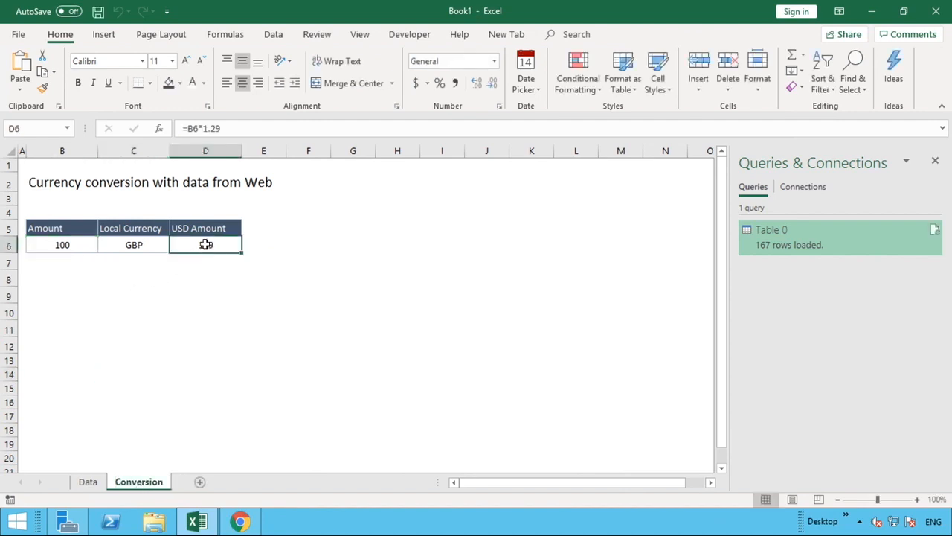
pyautogui.write('=')
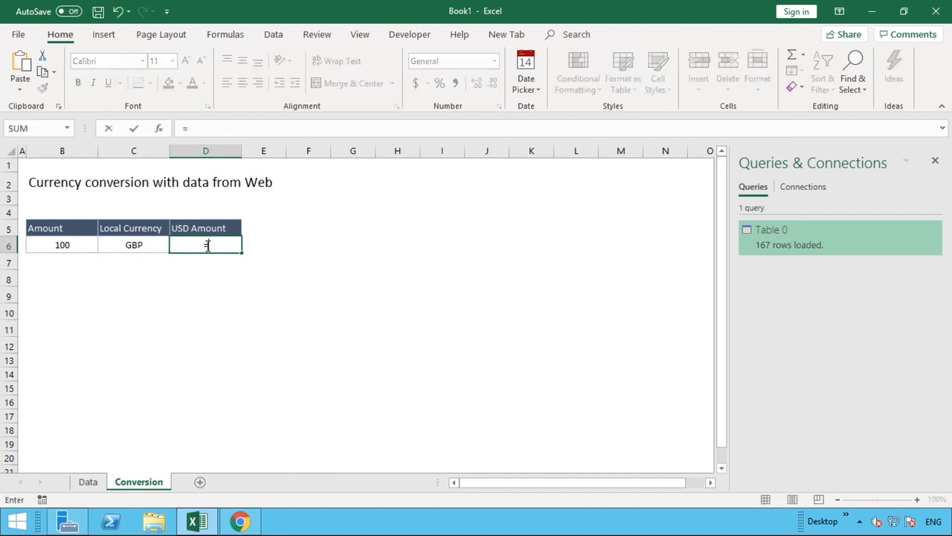
pyautogui.write('vloo')
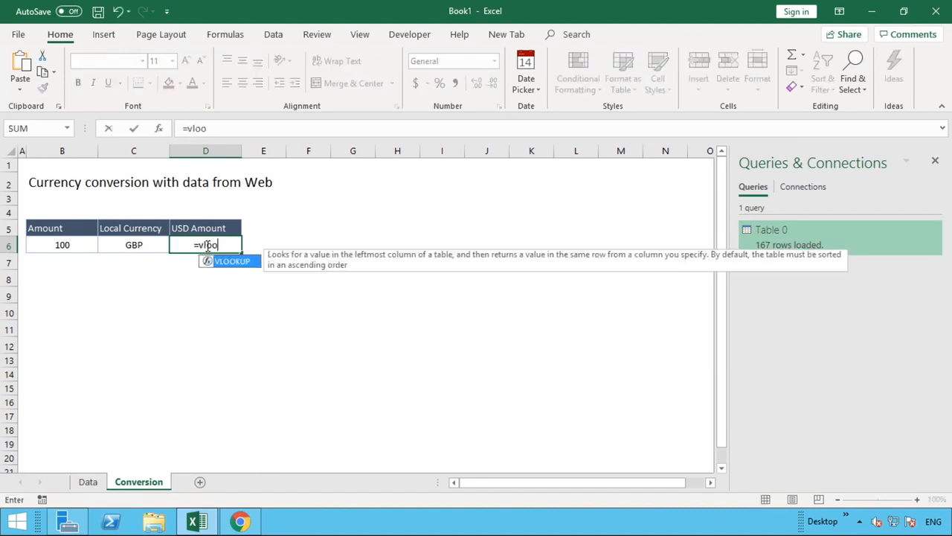
pyautogui.press('Tab')
pyautogui.click(152, 245)
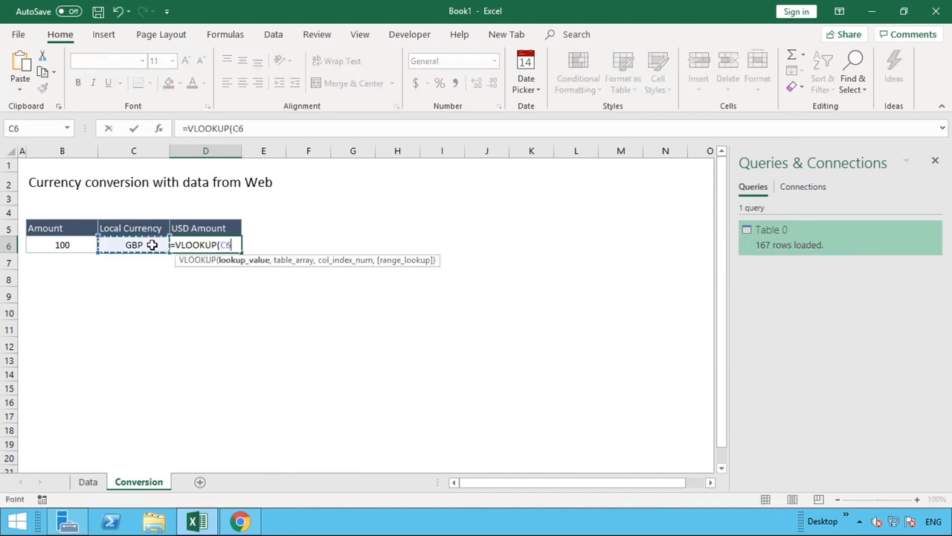
pyautogui.write(',')
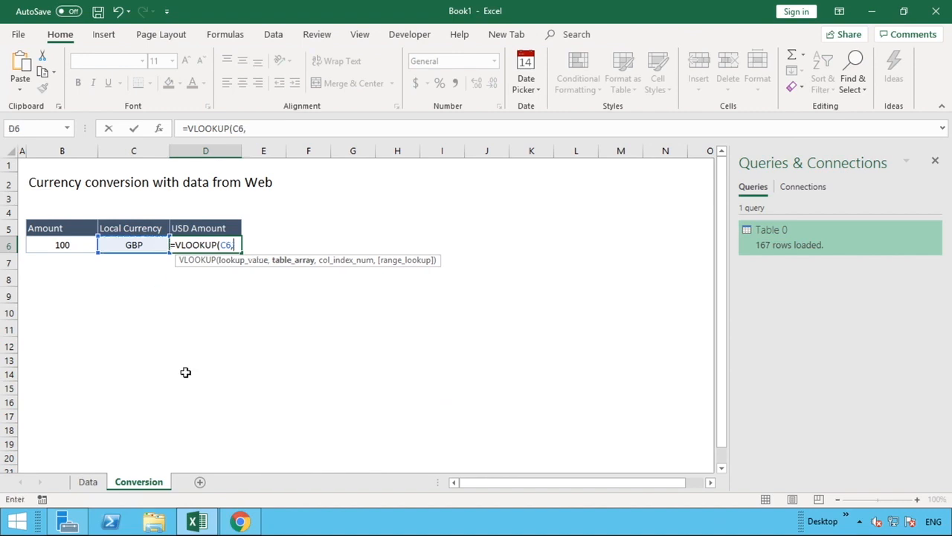
pyautogui.click(98, 481)
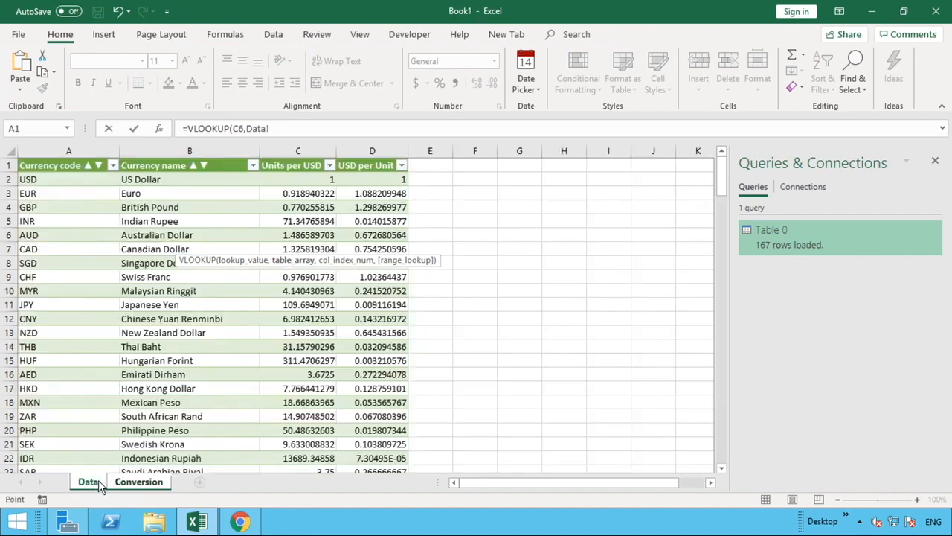
pyautogui.click(71, 153)
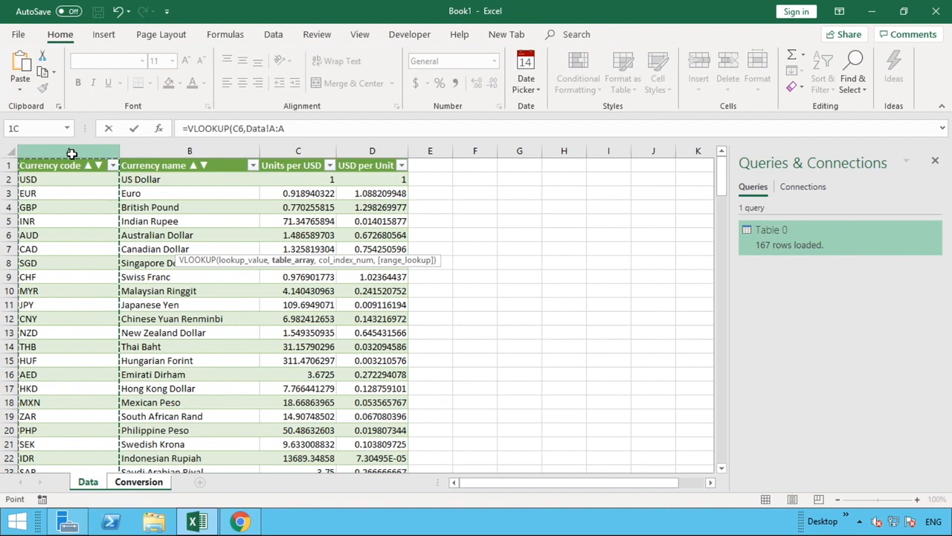
pyautogui.moveTo(71, 152); pyautogui.dragTo(362, 152)
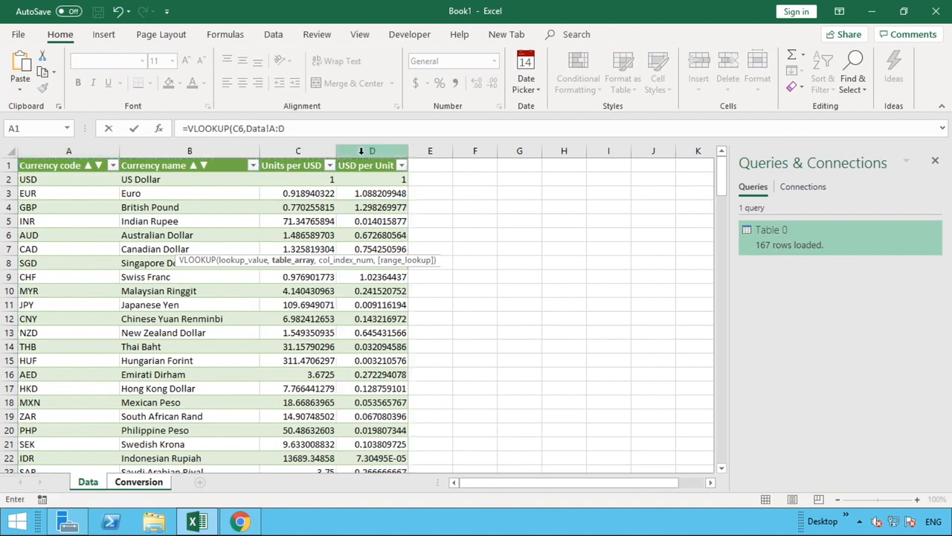
pyautogui.write(',4,0)')
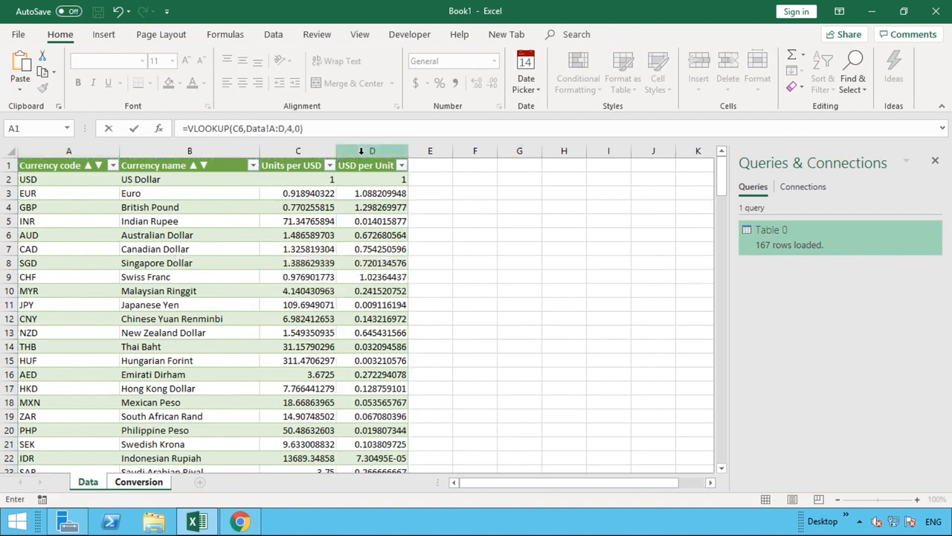
pyautogui.press('Return')
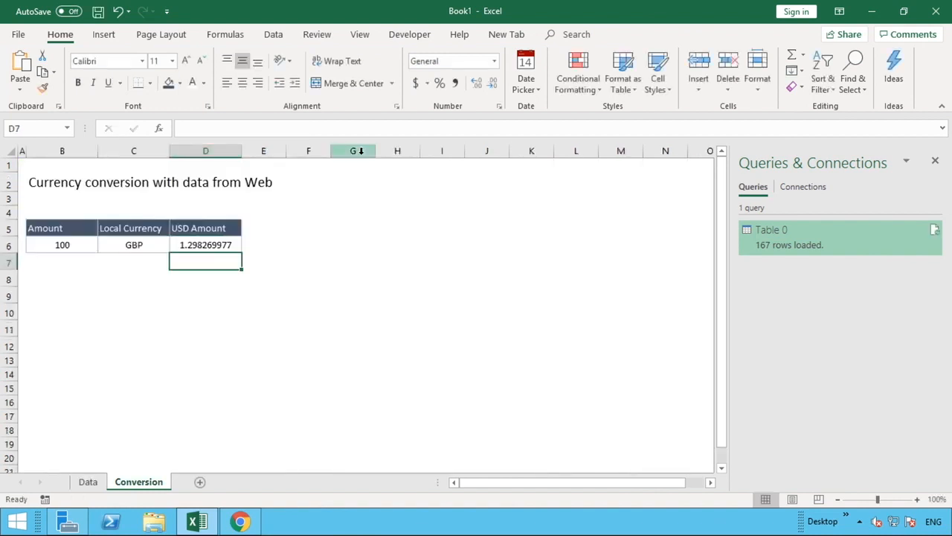
# - Multiply the lookup in D6 by the amount, making the formula =B6*VLOOKUP(C6,Data!A:D,4,0)
pyautogui.click(229, 246)
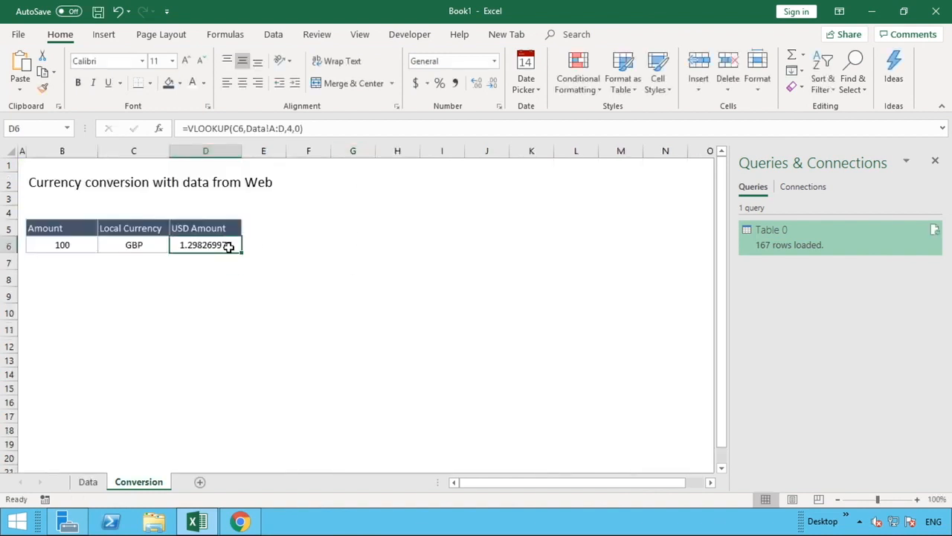
pyautogui.click(187, 128)
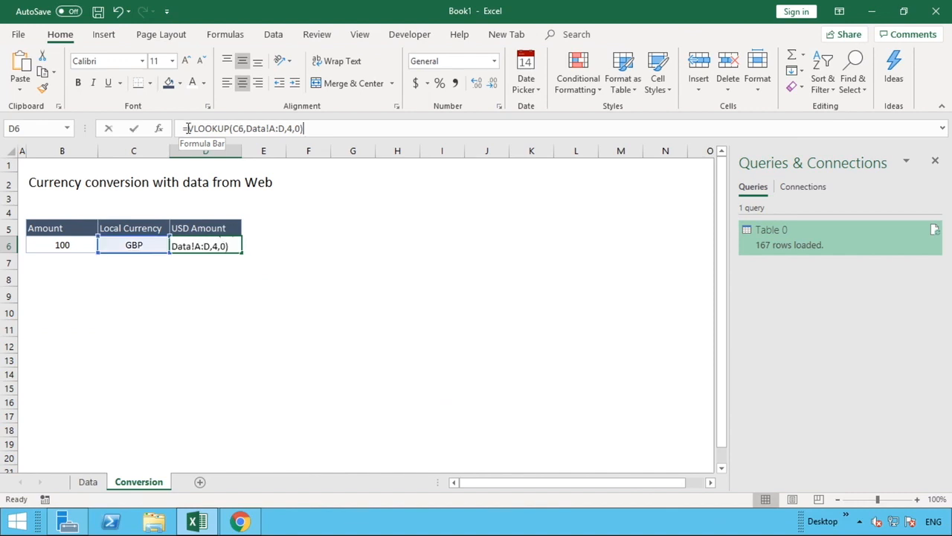
pyautogui.click(61, 244)
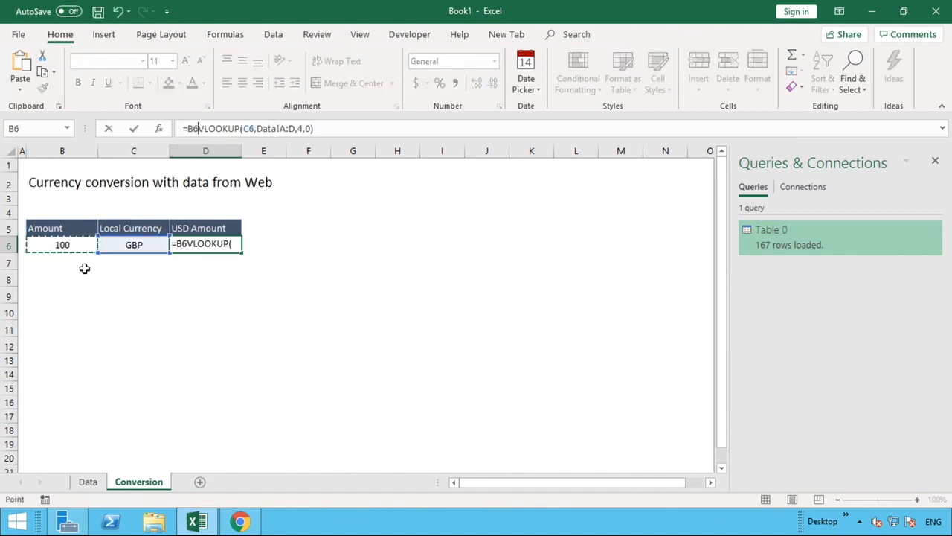
pyautogui.write('*')
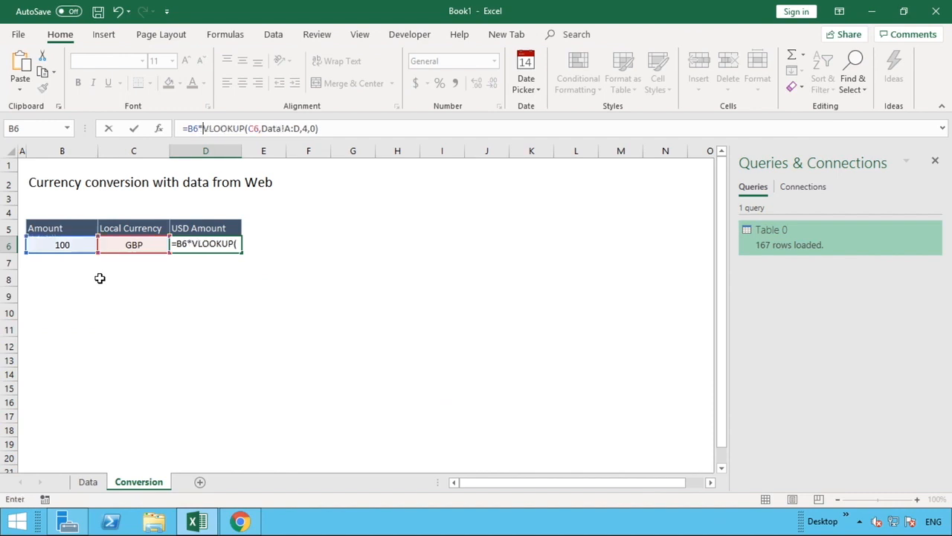
pyautogui.press('Return')
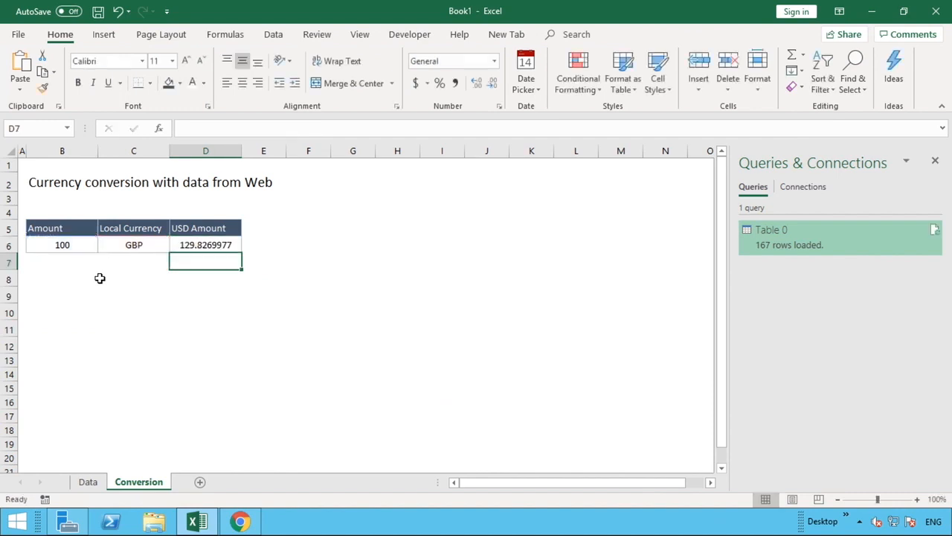
# - Apply the Comma Style number format to the USD Amount in D6
pyautogui.click(213, 249)
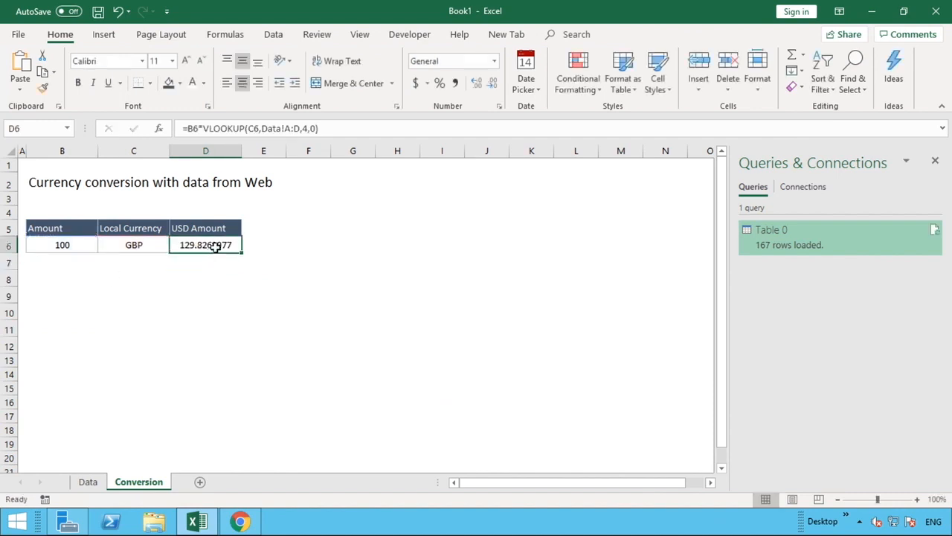
pyautogui.click(460, 86)
pyautogui.click(340, 313)
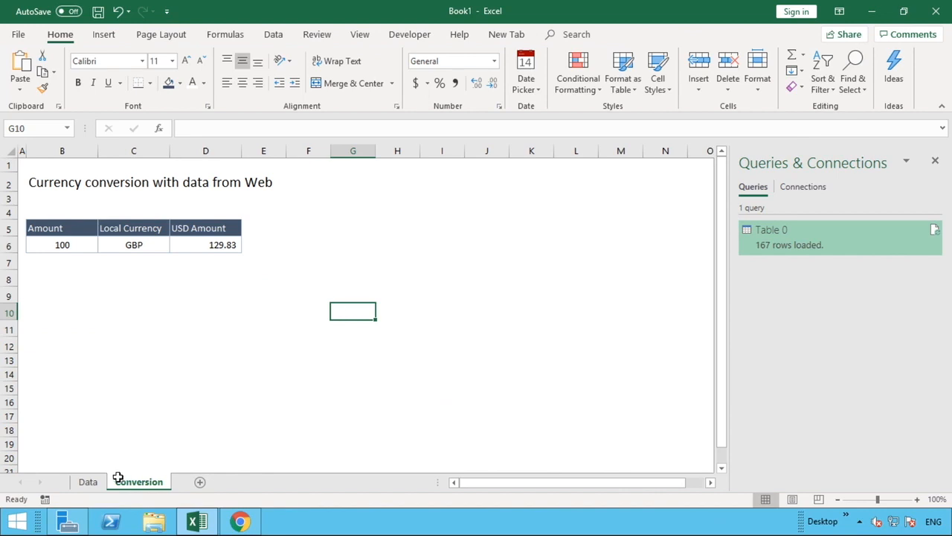
# - Find the Mexican Peso code on the Data sheet and set the local currency in C6 of the Conversion sheet to MXN
pyautogui.click(95, 483)
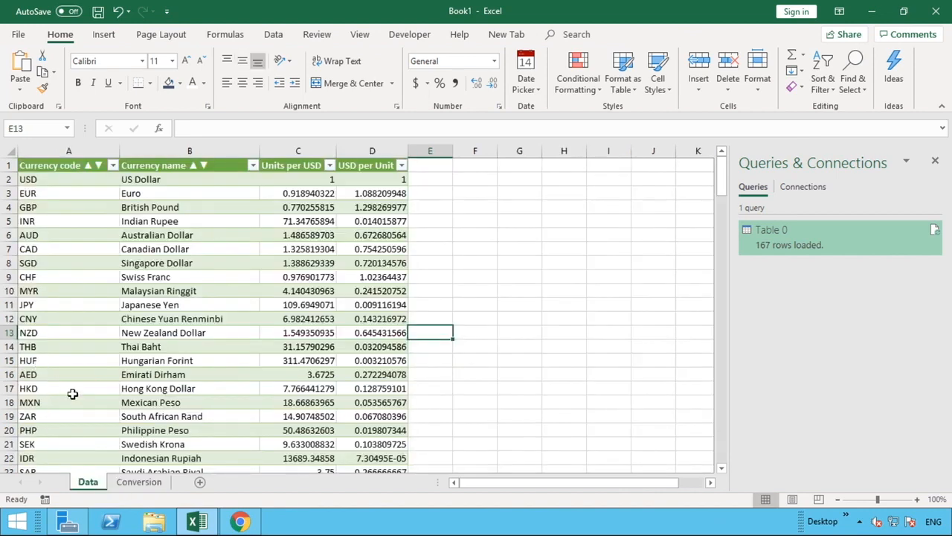
pyautogui.click(46, 404)
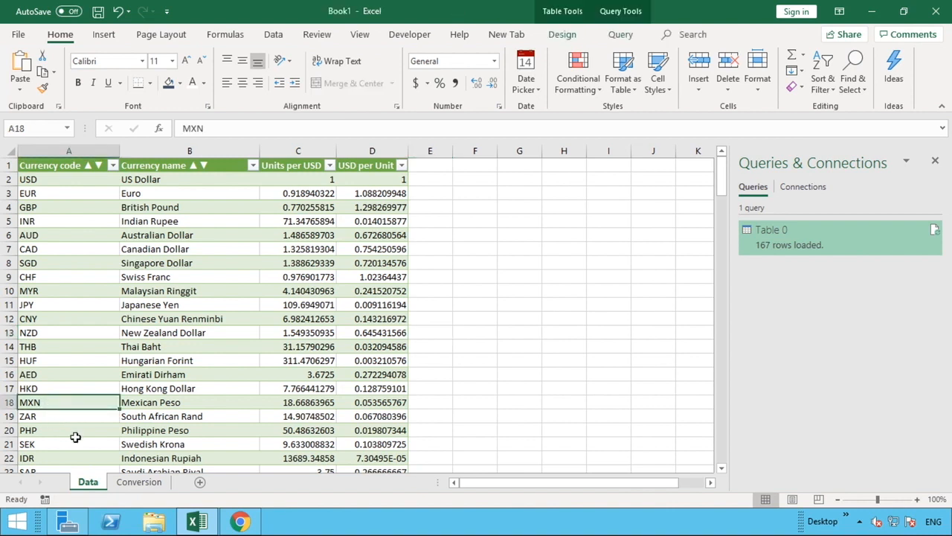
pyautogui.click(138, 483)
pyautogui.click(145, 243)
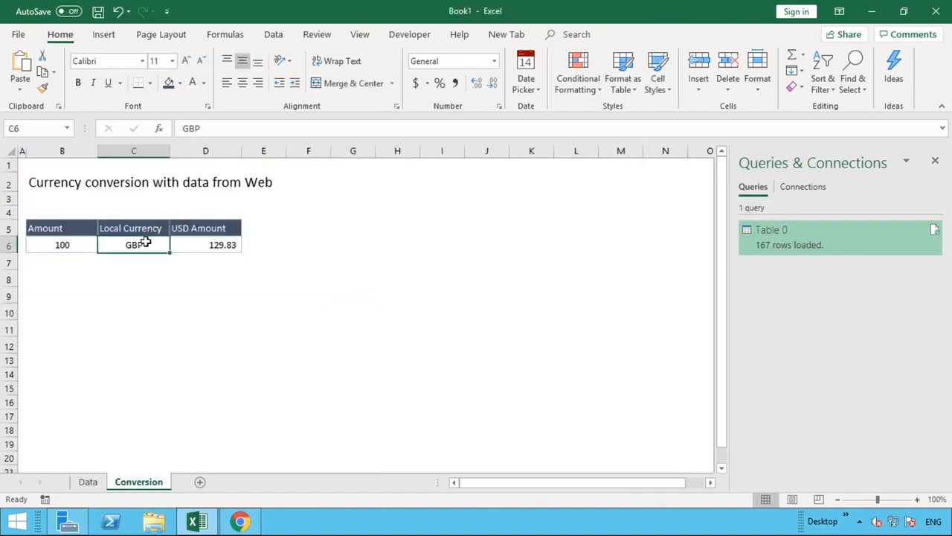
pyautogui.write('MXN')
pyautogui.press('Return')
pyautogui.press('Return')
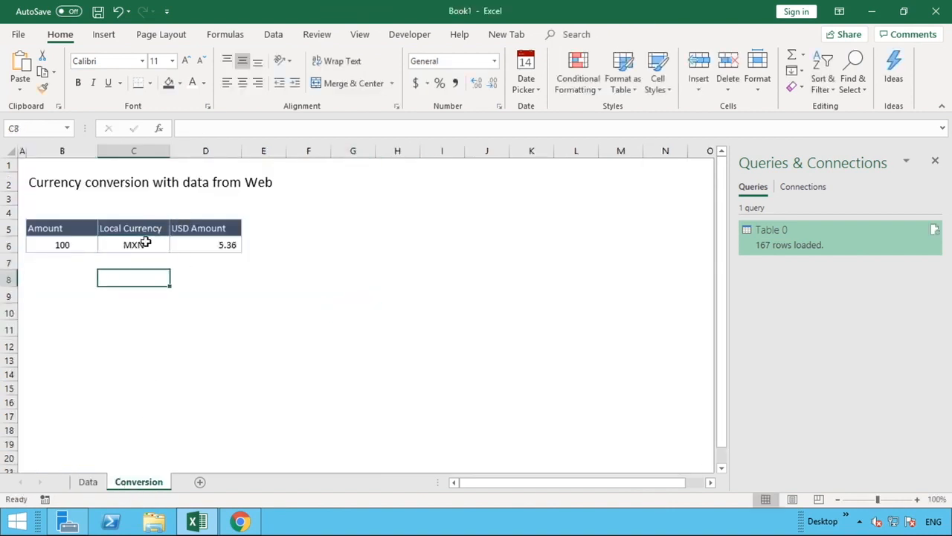
pyautogui.click(163, 322)
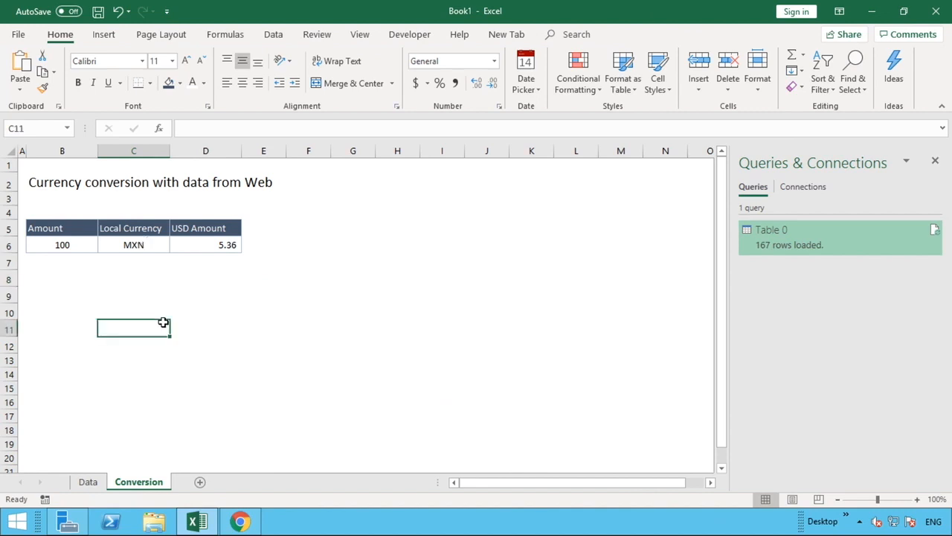
# - Enter the amounts 120, 50 and 20 in cells B7 to B9 of the Amount column
pyautogui.click(75, 258)
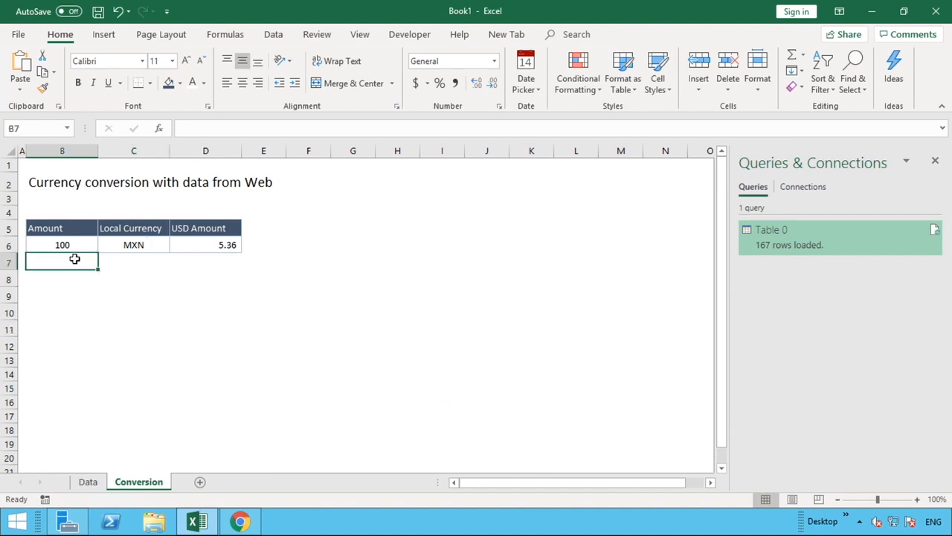
pyautogui.write('120')
pyautogui.press('Return')
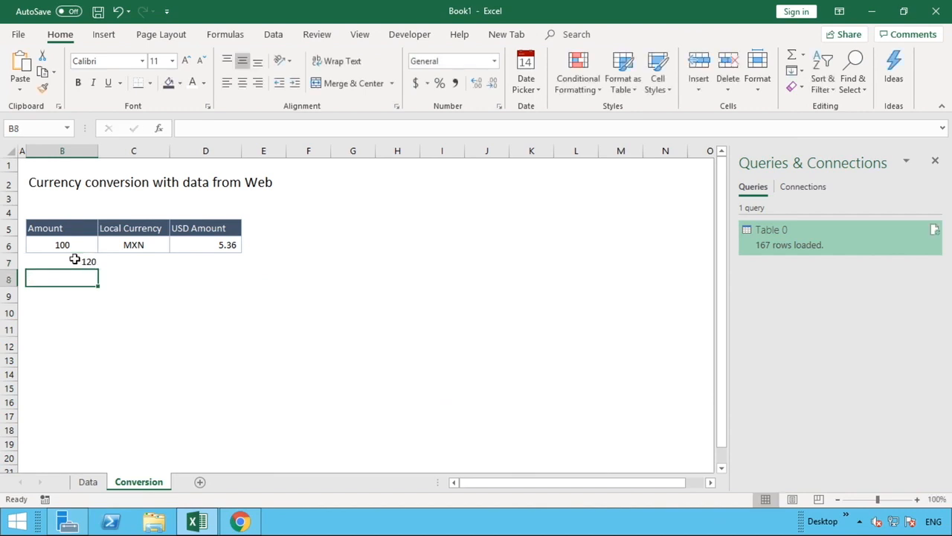
pyautogui.write('50')
pyautogui.press('Return')
pyautogui.write('20')
pyautogui.press('Return')
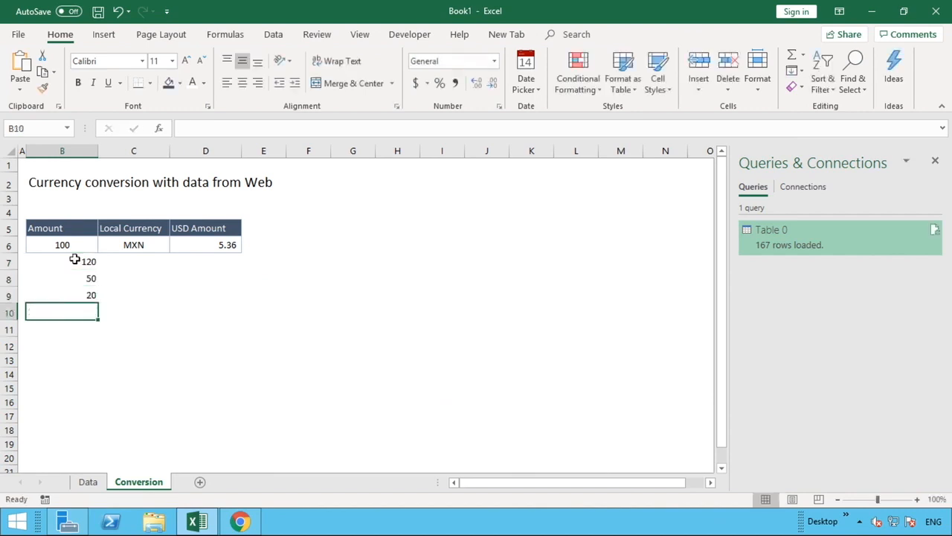
# - Copy the formatting of row 6 to rows 7 through 9 with Format Painter
pyautogui.click(16, 242)
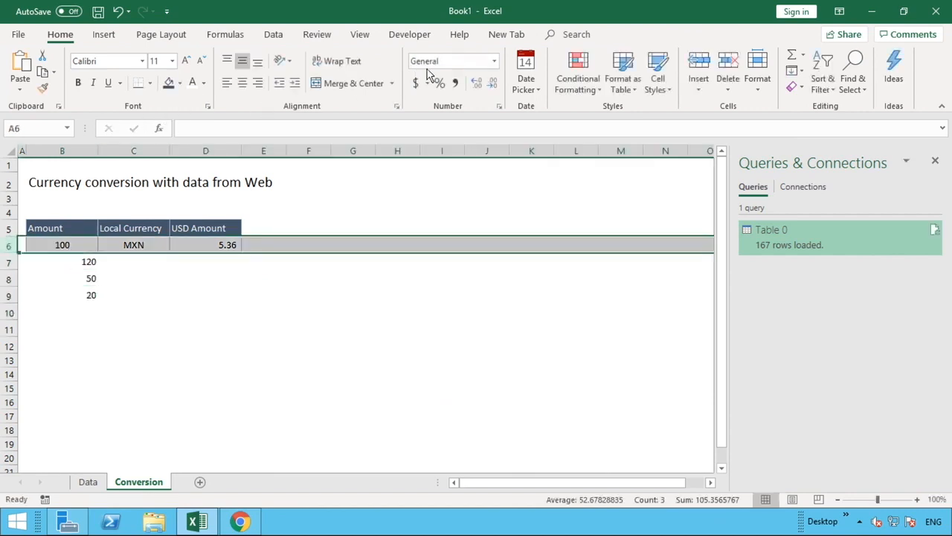
pyautogui.click(42, 88)
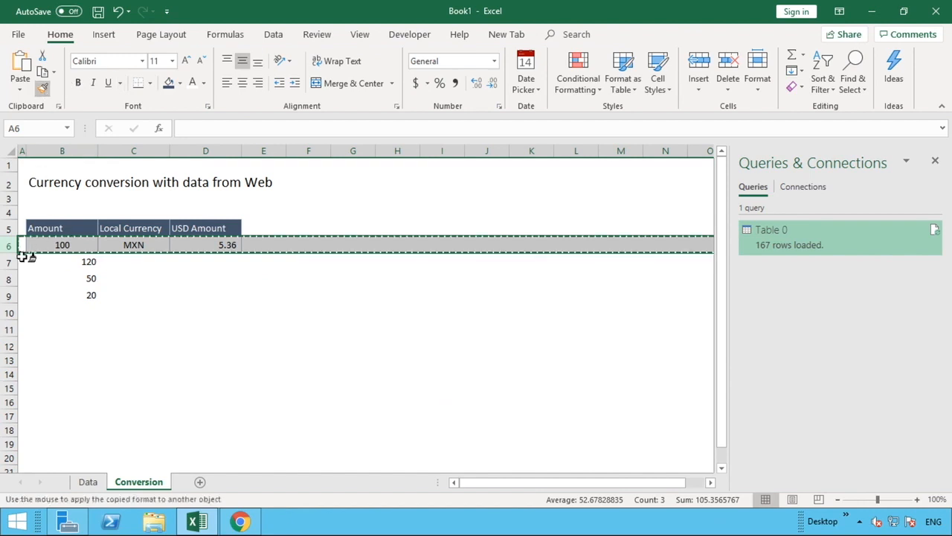
pyautogui.moveTo(11, 262); pyautogui.dragTo(13, 295)
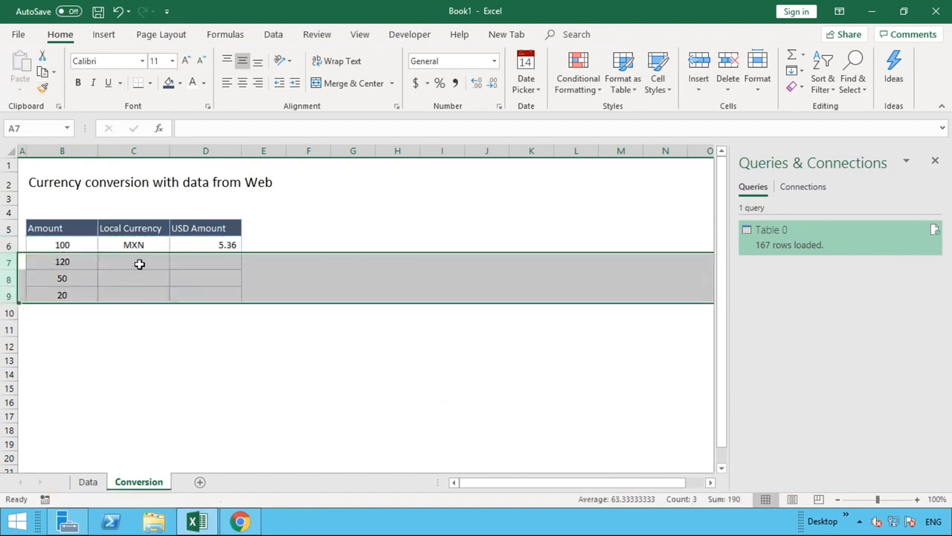
# - Set the local currency to EUR in C7 and IDR in C8 of the Conversion sheet, consulting the currency codes on the Data sheet
pyautogui.click(139, 263)
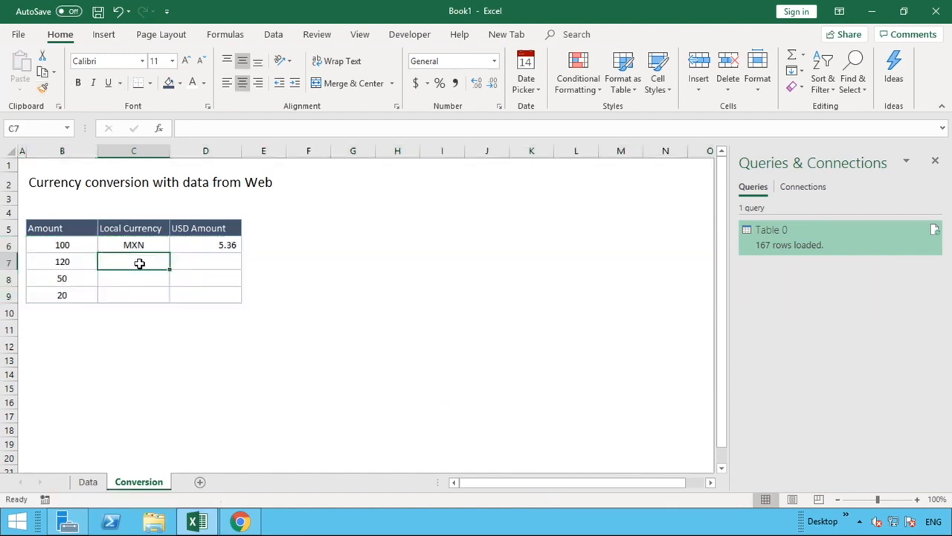
pyautogui.write('EUR')
pyautogui.press('Return')
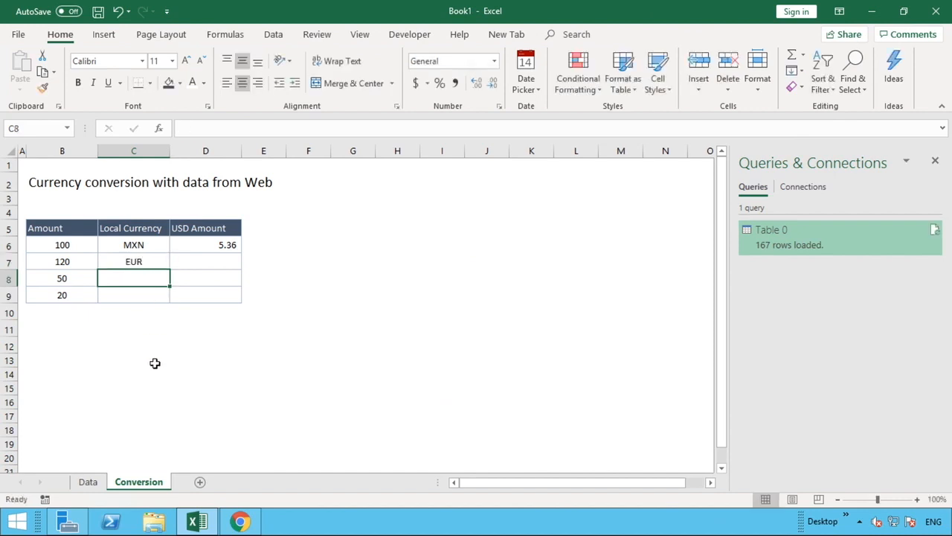
pyautogui.click(86, 483)
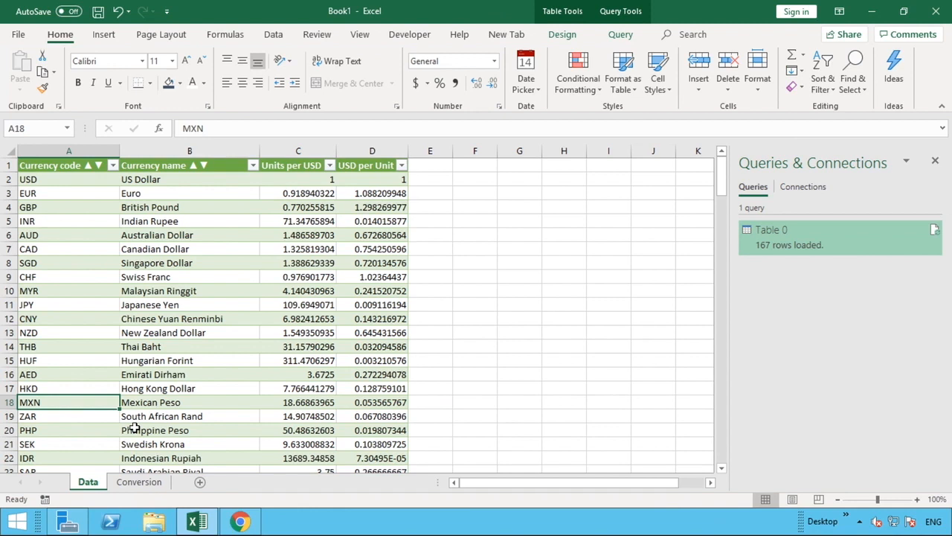
pyautogui.scroll(-1, 133, 428)
pyautogui.click(134, 483)
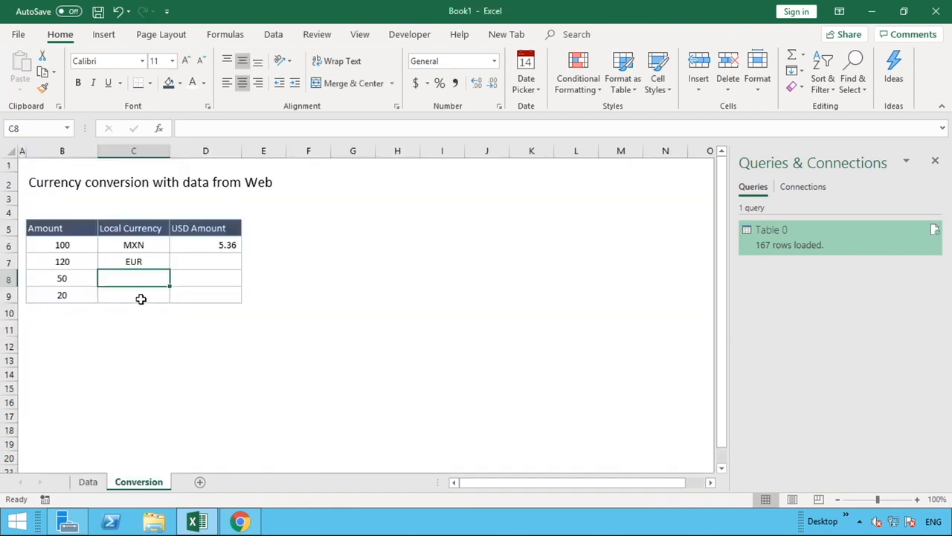
pyautogui.write('IDR')
pyautogui.press('Return')
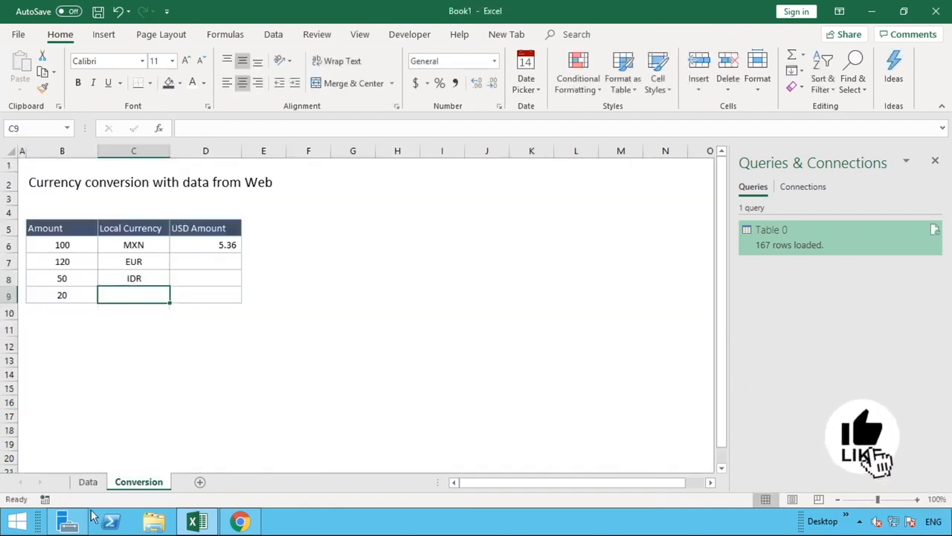
# - Find the Trinidadian Dollar code on the Data sheet and enter TTD as the local currency in C9 of the Conversion sheet
pyautogui.click(88, 485)
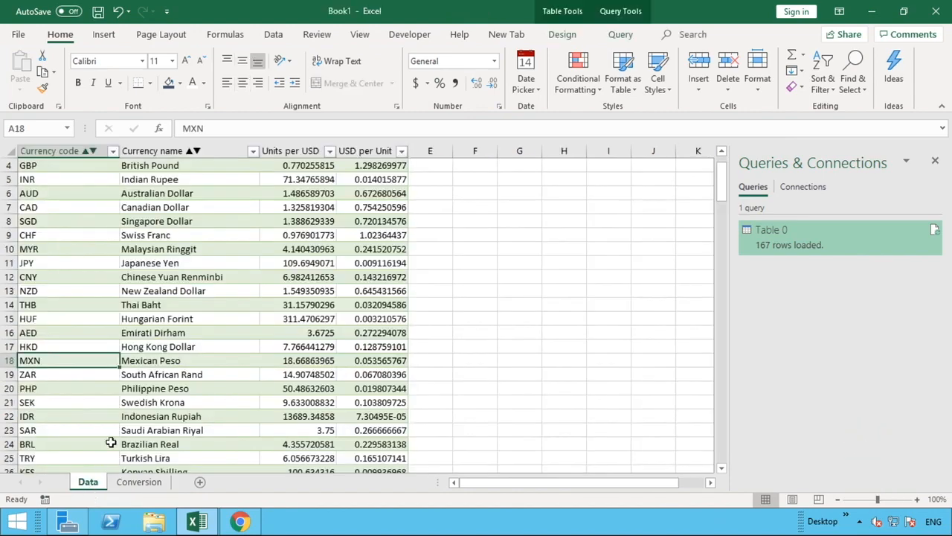
pyautogui.scroll(-8, 110, 443)
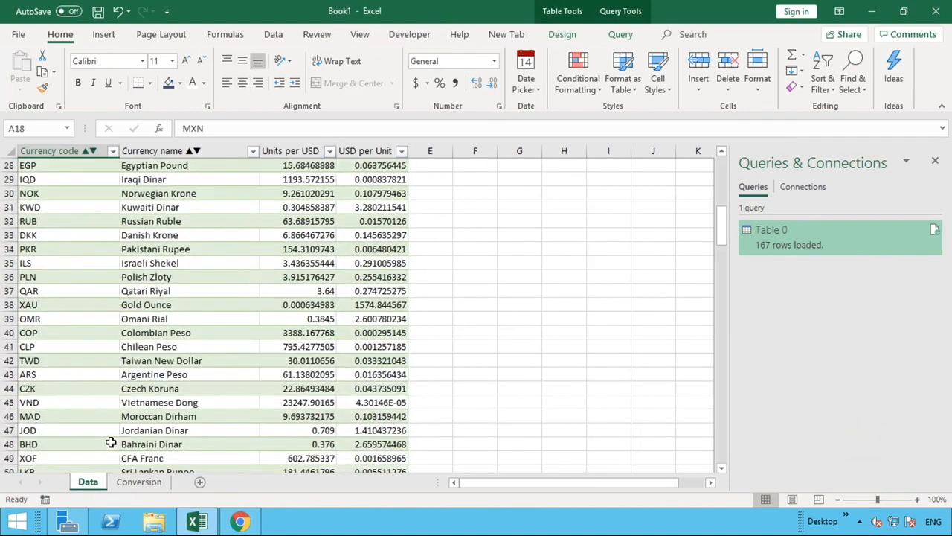
pyautogui.scroll(-1, 110, 443)
pyautogui.scroll(-1, 75, 452)
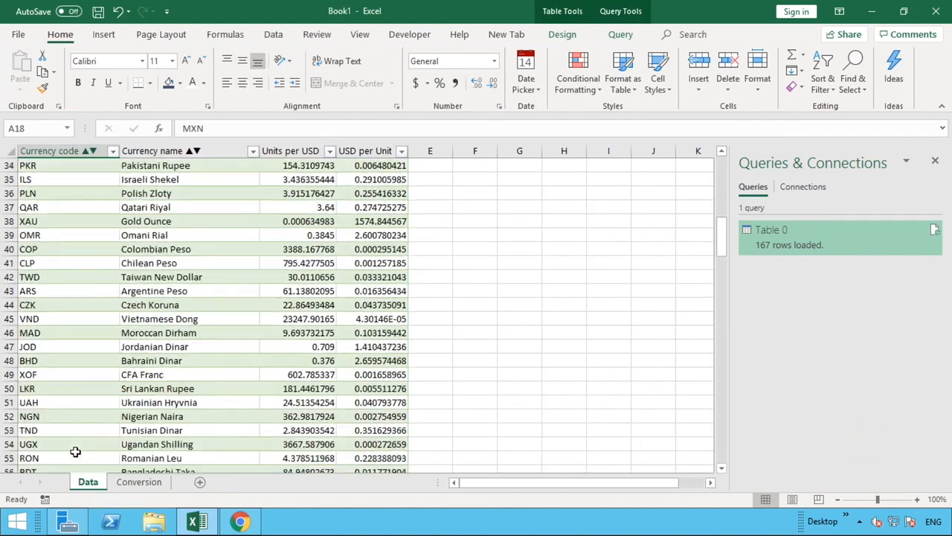
pyautogui.scroll(-3, 61, 459)
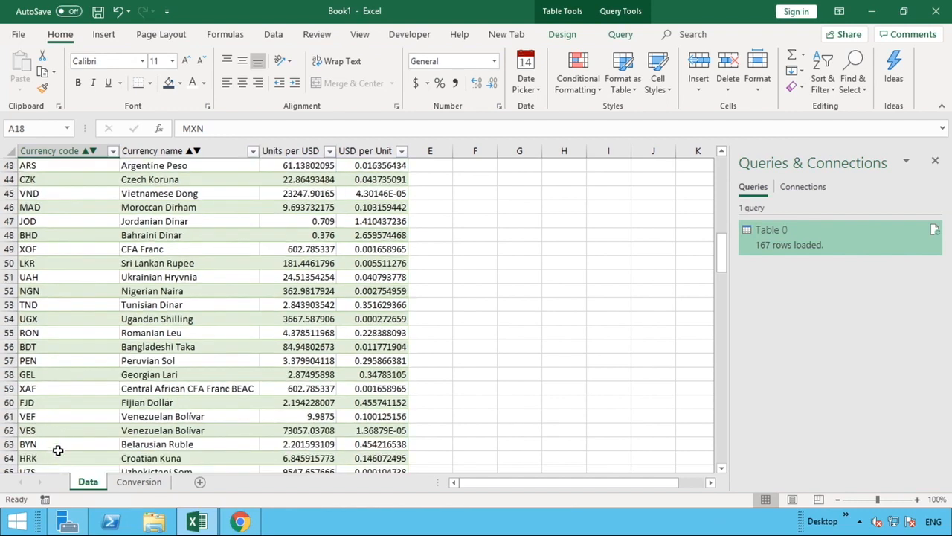
pyautogui.scroll(-1, 57, 449)
pyautogui.scroll(-2, 57, 449)
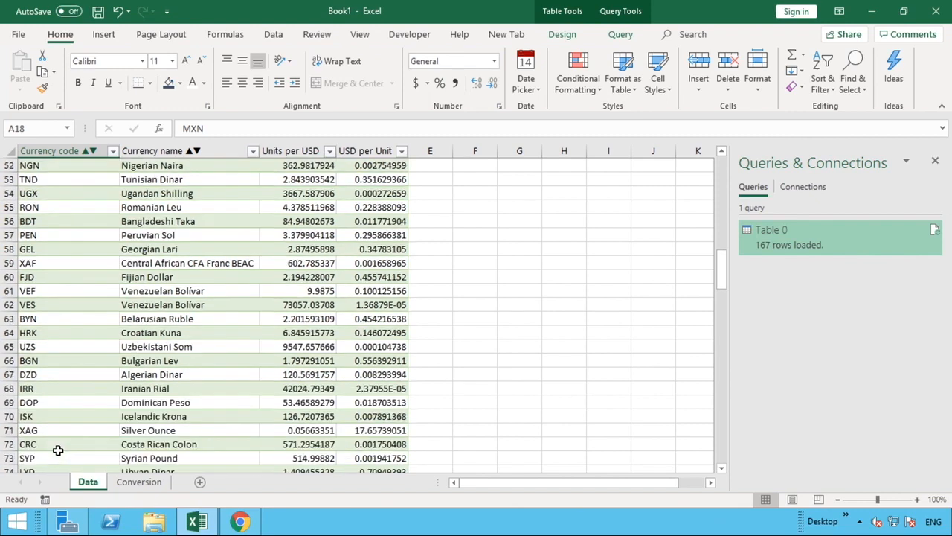
pyautogui.scroll(-4, 57, 449)
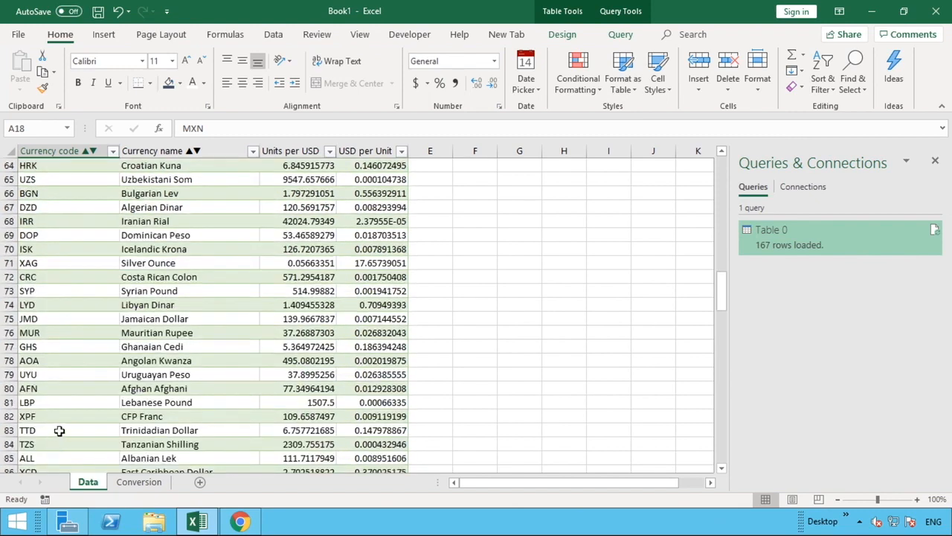
pyautogui.click(58, 430)
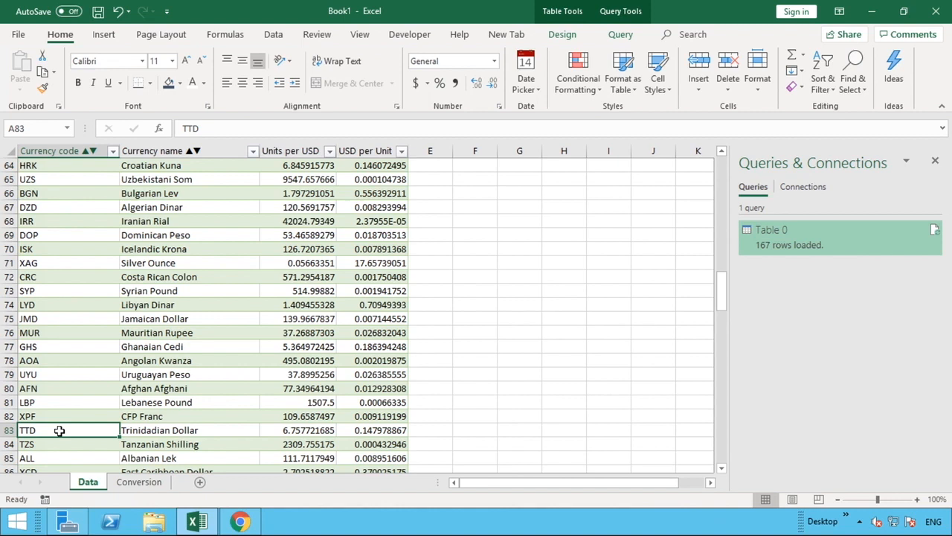
pyautogui.click(137, 482)
pyautogui.write('TTD')
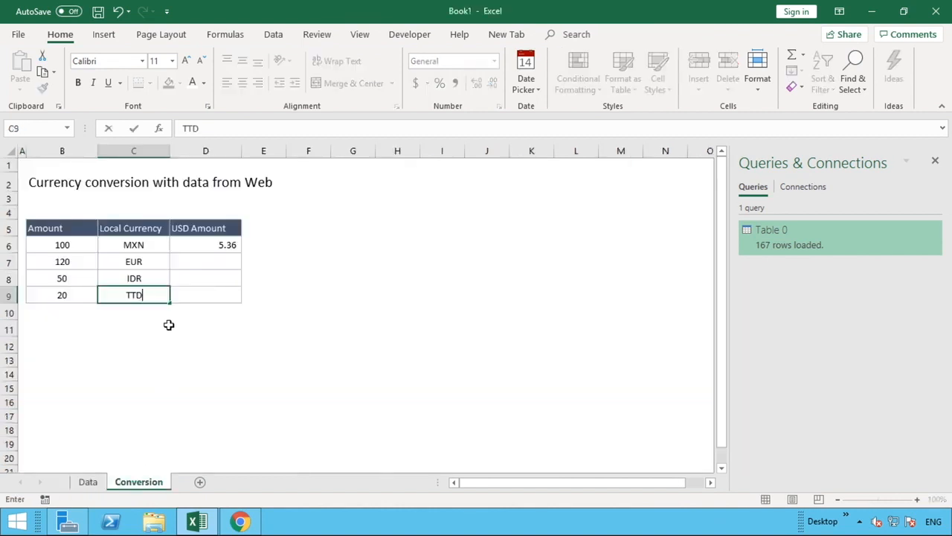
pyautogui.press('Tab')
# - Fill the USD Amount formula from D6 down through D9
pyautogui.click(235, 250)
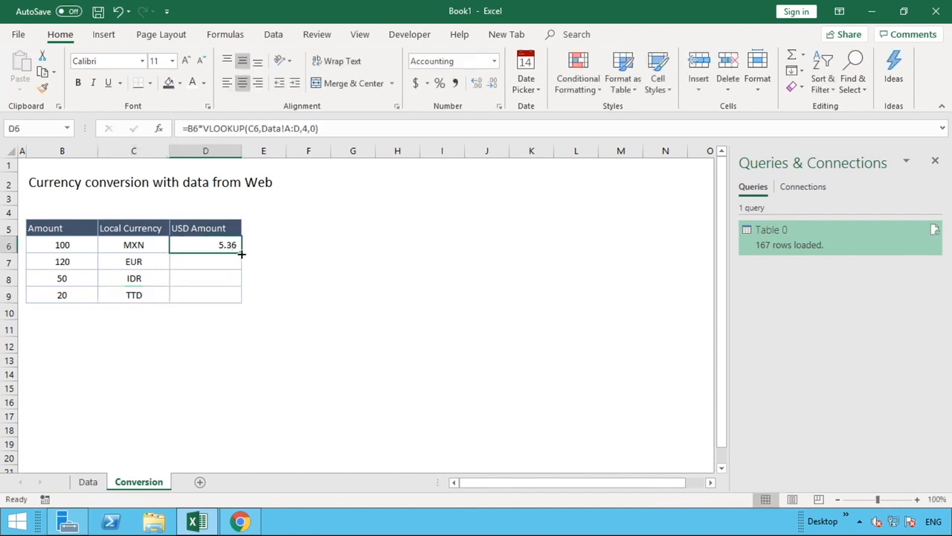
pyautogui.moveTo(241, 254); pyautogui.dragTo(241, 303)
pyautogui.click(263, 297)
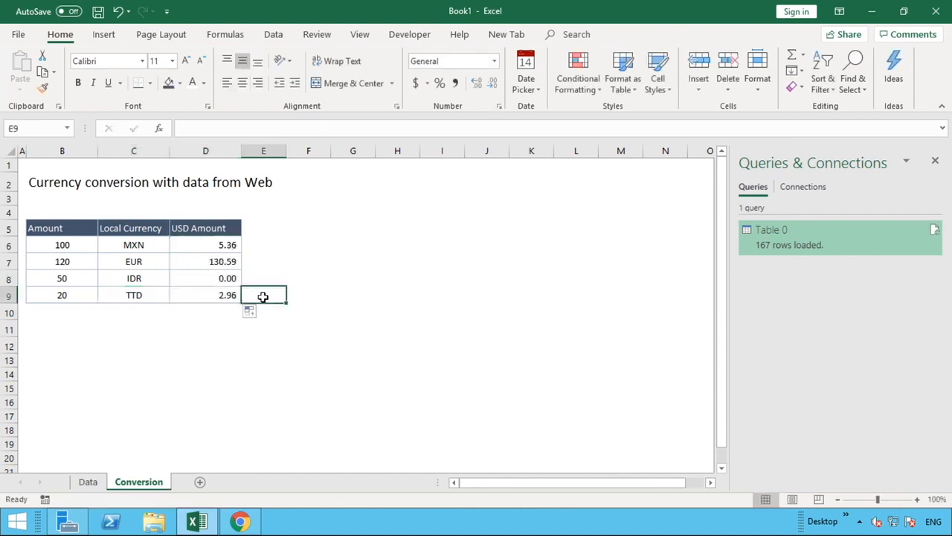
# - Show four decimal places for the IDR row's USD Amount in D8
pyautogui.click(209, 277)
pyautogui.click(476, 84)
pyautogui.click(477, 83)
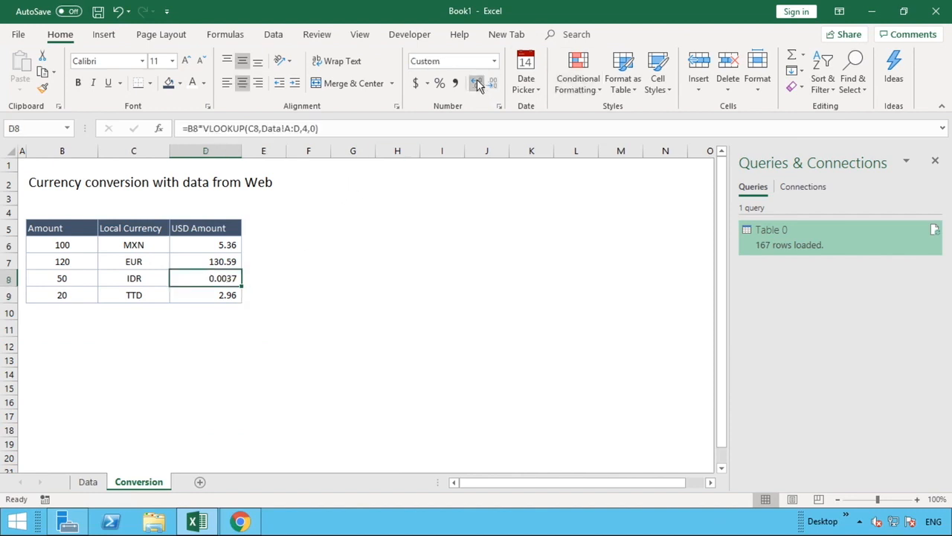
pyautogui.click(247, 427)
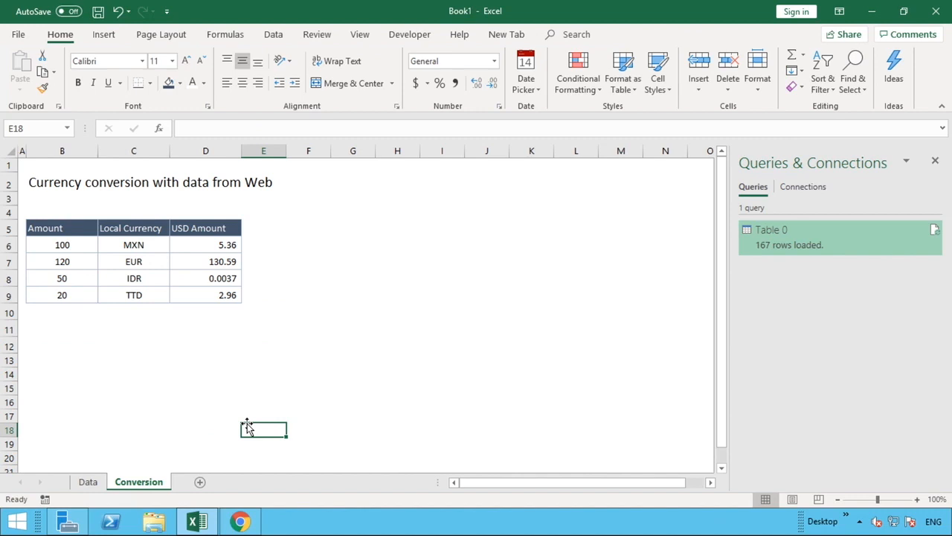
# - Overwrite the Euro's USD per Unit rate in D3 of the Data sheet with 50
pyautogui.click(90, 482)
pyautogui.scroll(20, 230, 217)
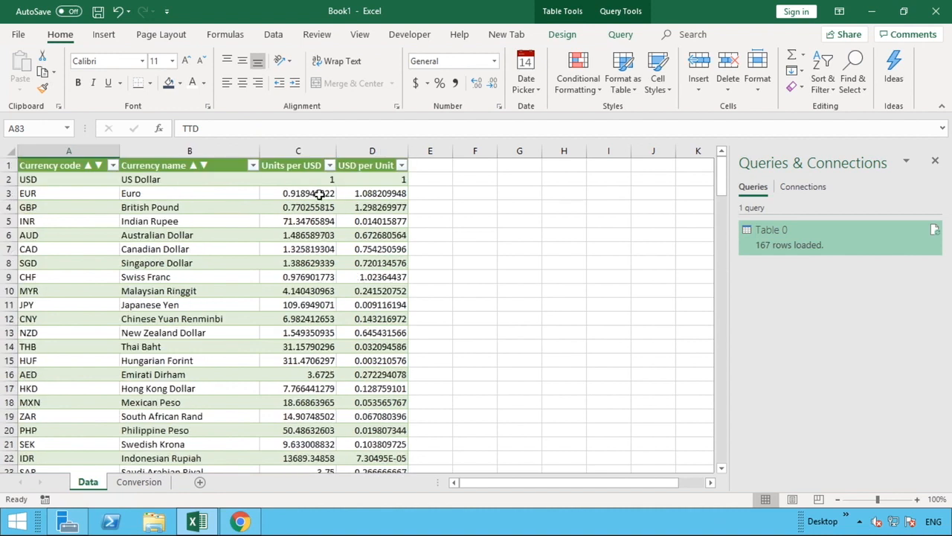
pyautogui.click(139, 481)
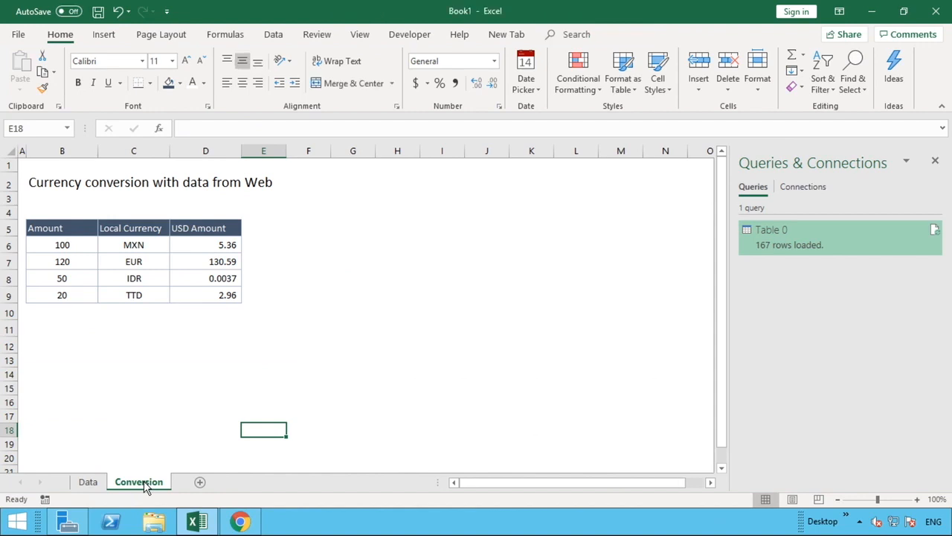
pyautogui.click(87, 481)
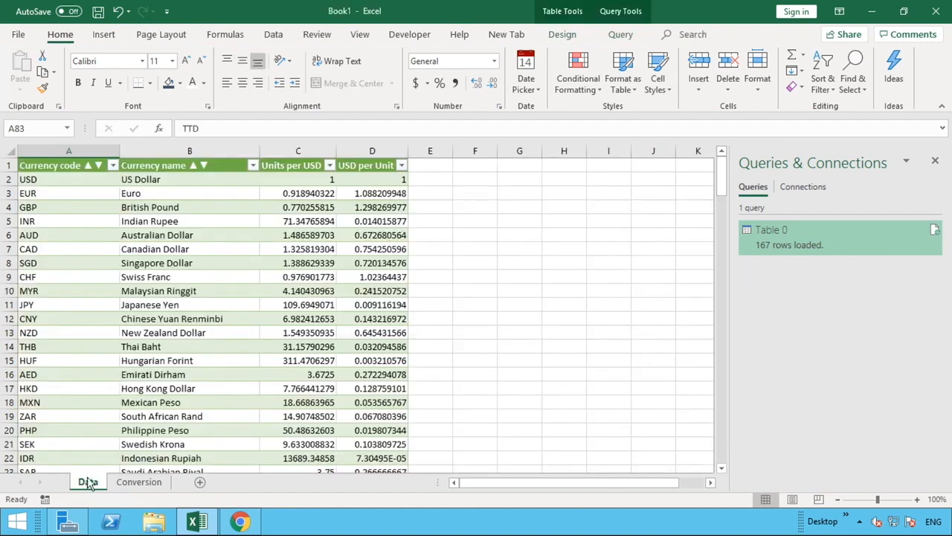
pyautogui.click(375, 193)
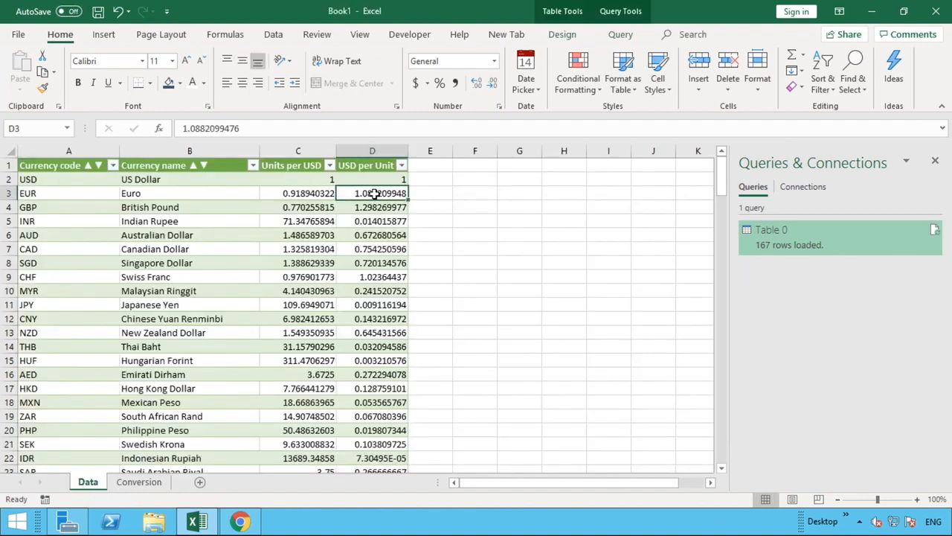
pyautogui.write('50')
pyautogui.press('Return')
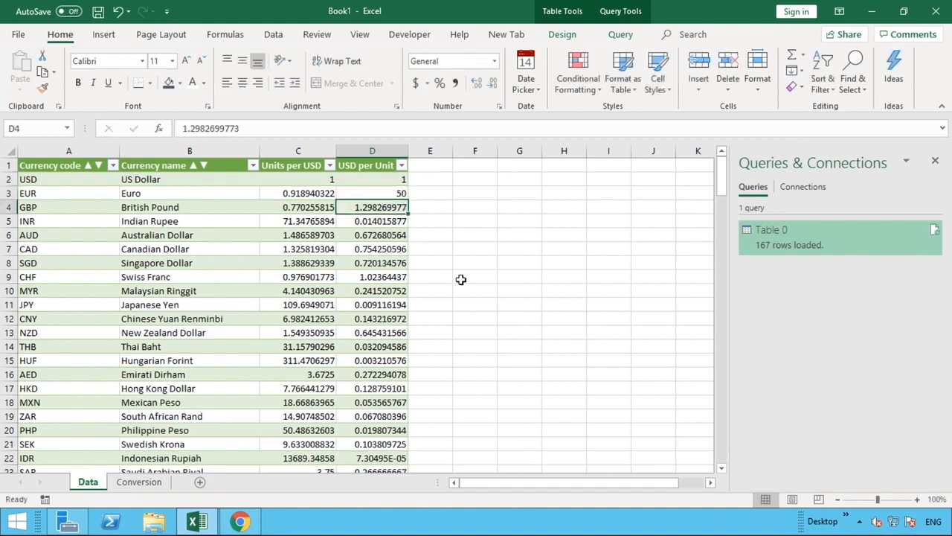
# - Check the EUR row's amount and USD Amount formula on the Conversion sheet
pyautogui.click(158, 484)
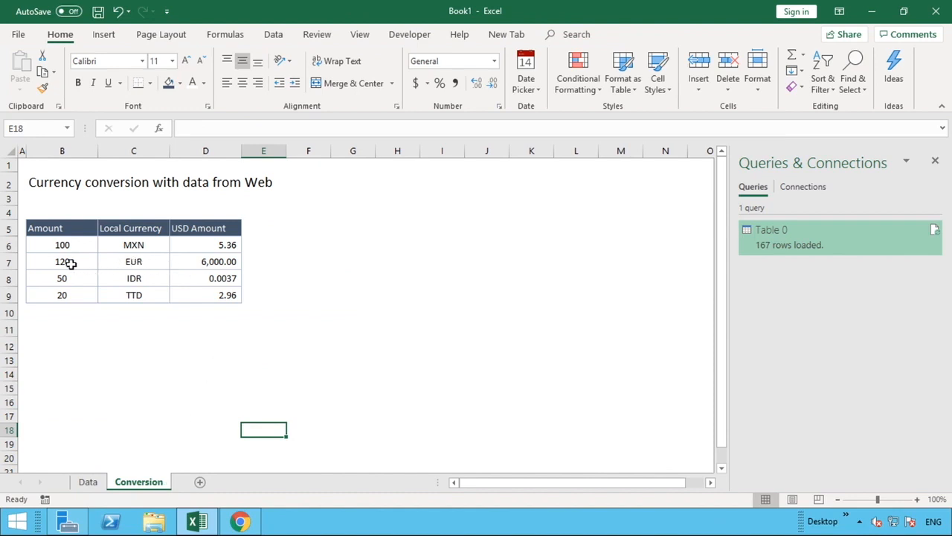
pyautogui.click(71, 262)
pyautogui.click(212, 257)
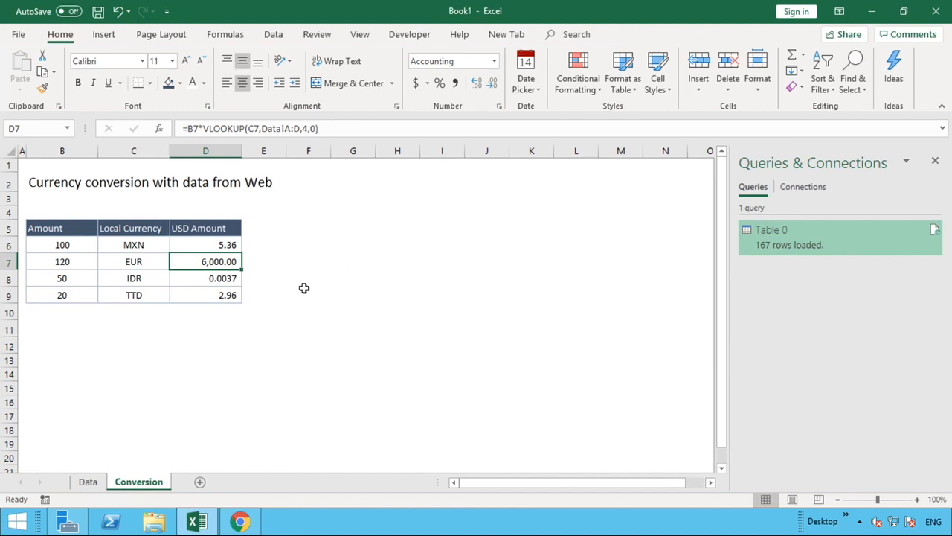
# - Refresh the imported exchange rate table on the Data sheet and return to the Conversion sheet to check the USD amounts
pyautogui.click(88, 482)
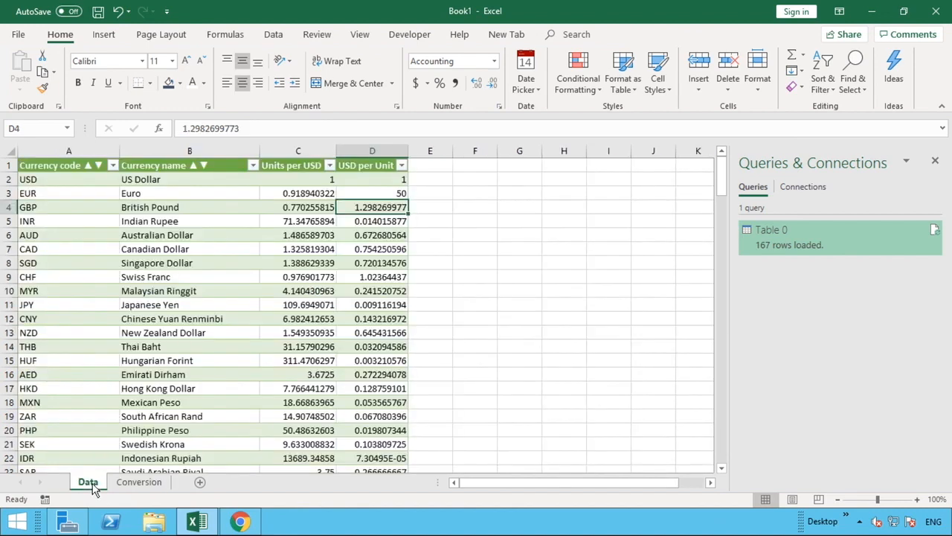
pyautogui.rightClick(366, 194)
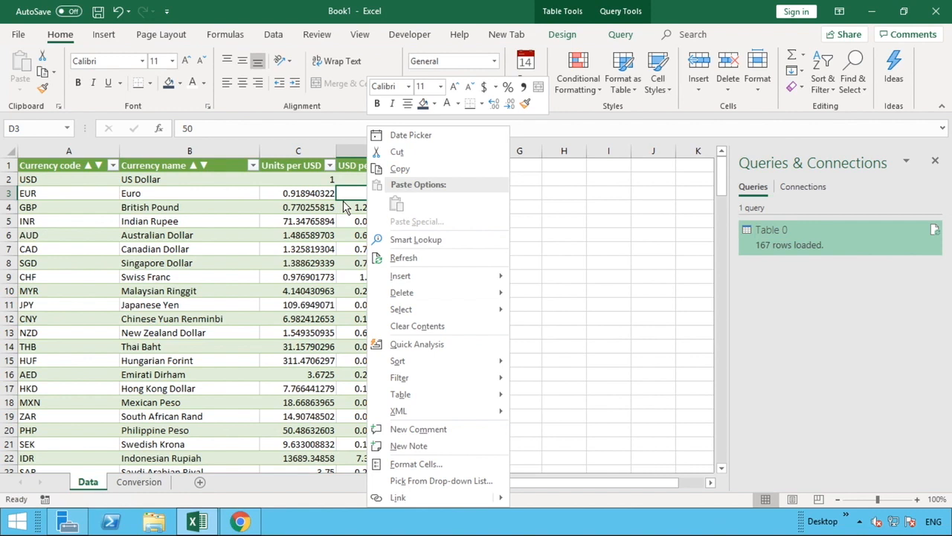
pyautogui.click(599, 228)
pyautogui.rightClick(393, 193)
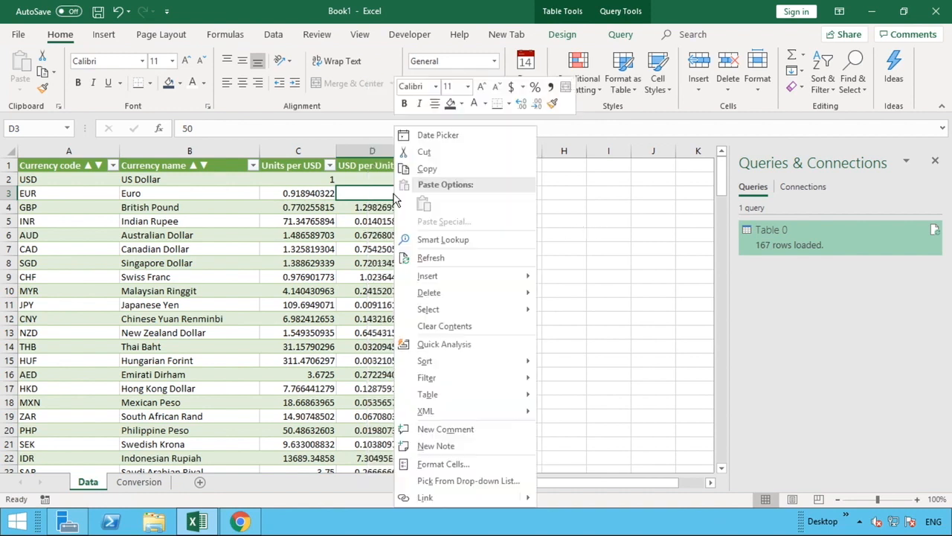
pyautogui.click(420, 253)
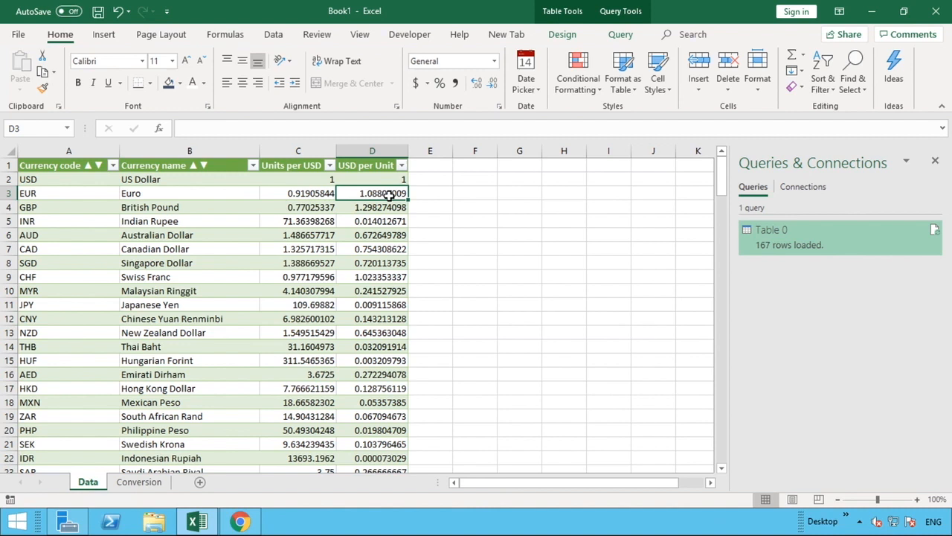
pyautogui.click(150, 482)
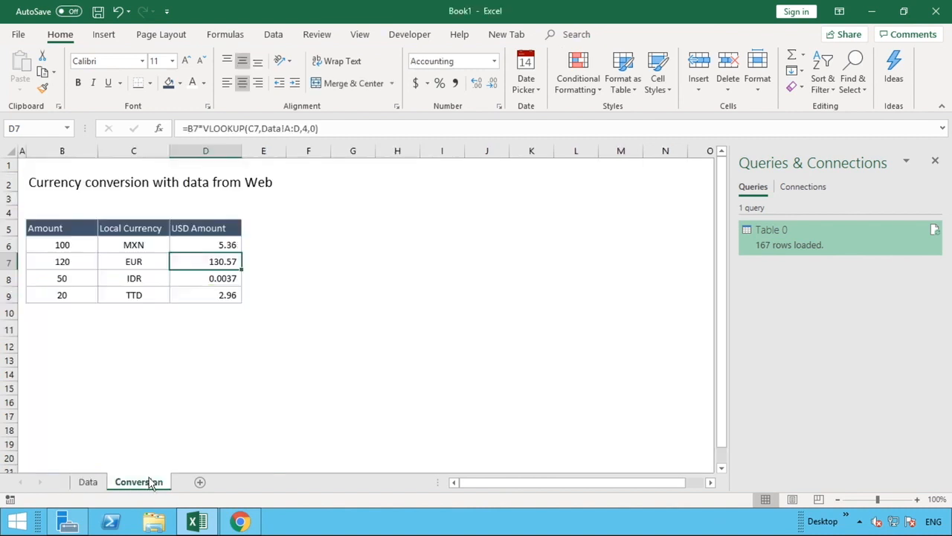